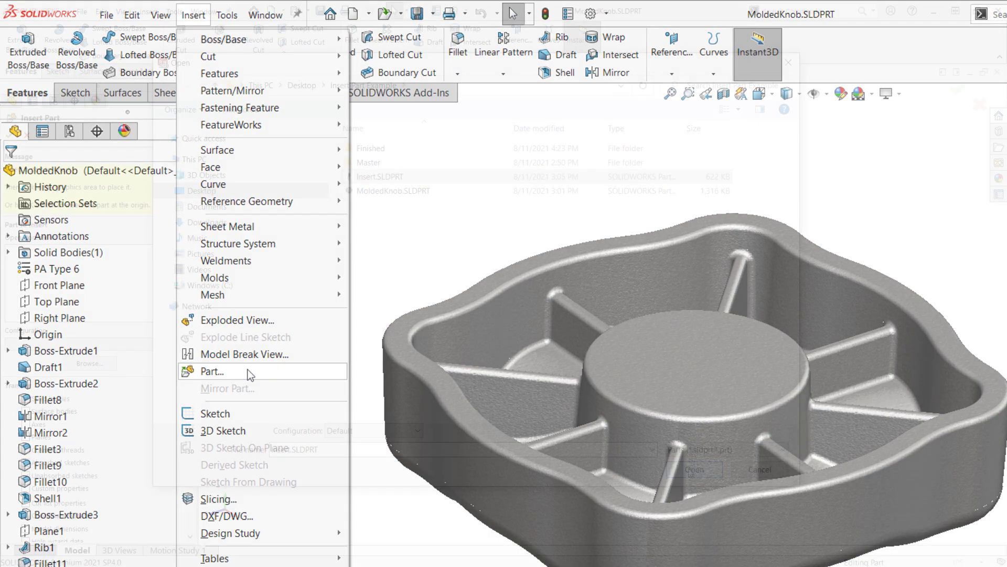
- Section the knob to inspect its base body, then orbit to view it from above
left_click(247, 371)
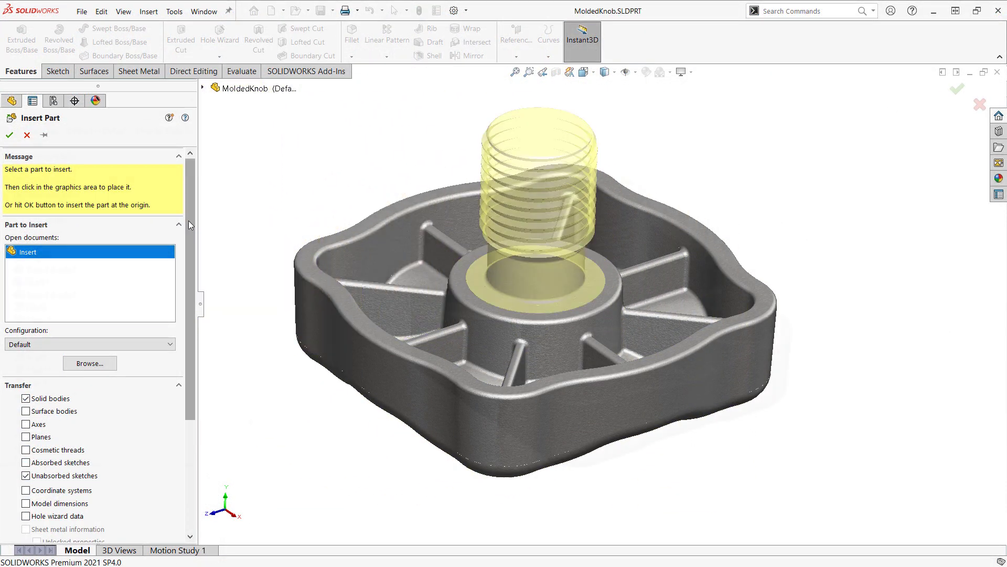
left_click(9, 135)
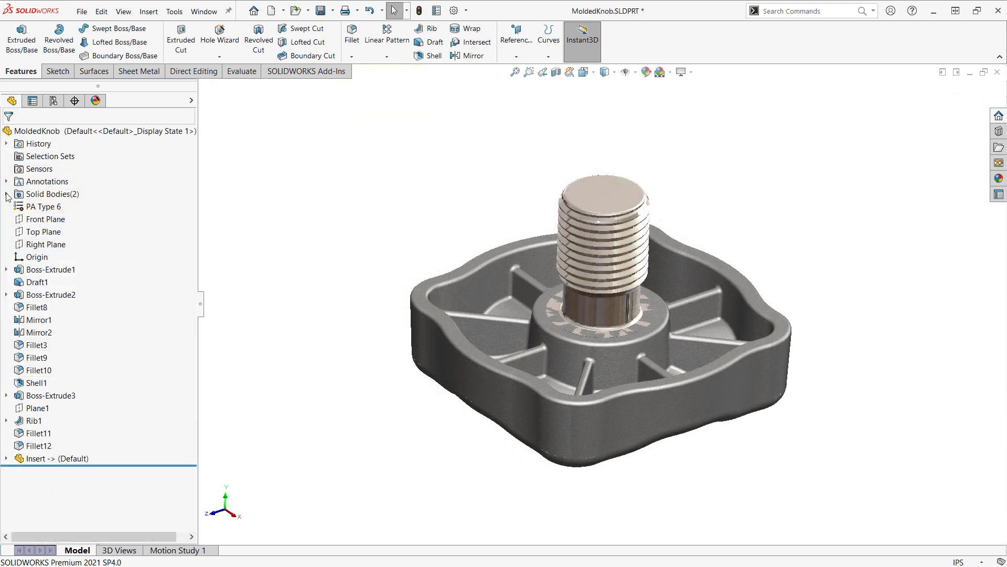
left_click(7, 194)
left_click(51, 206)
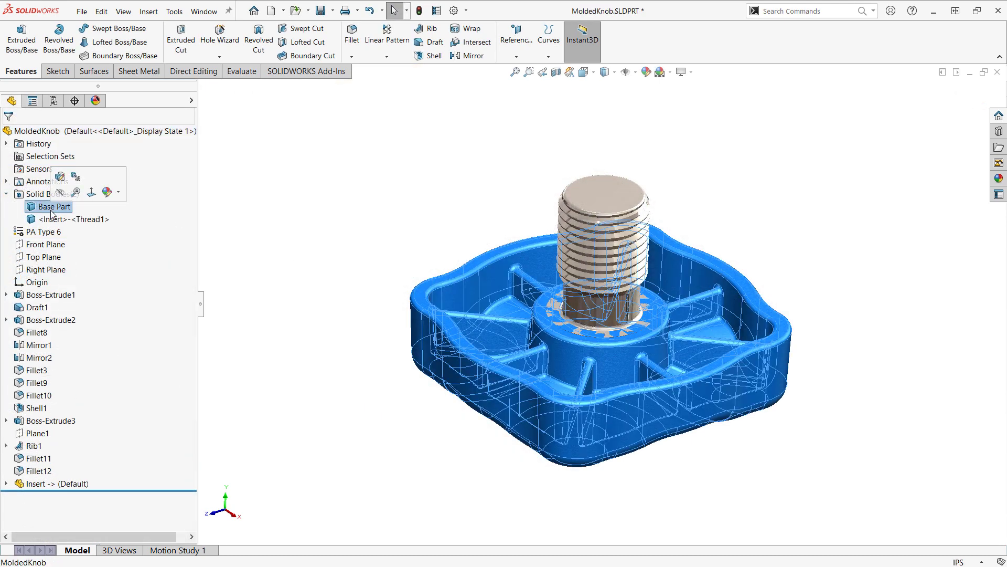
left_click(108, 192)
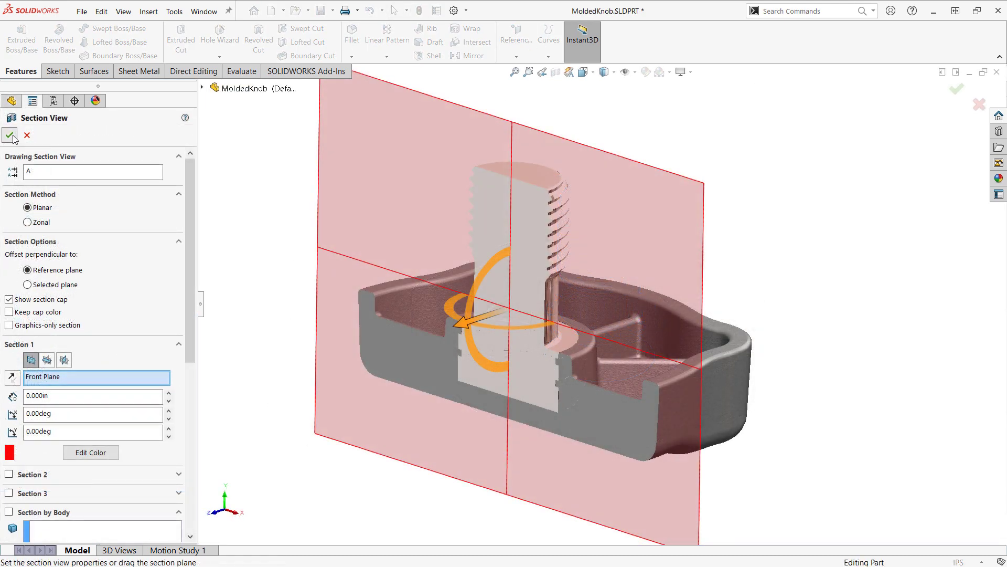
left_click(10, 135)
key("ctrl+1")
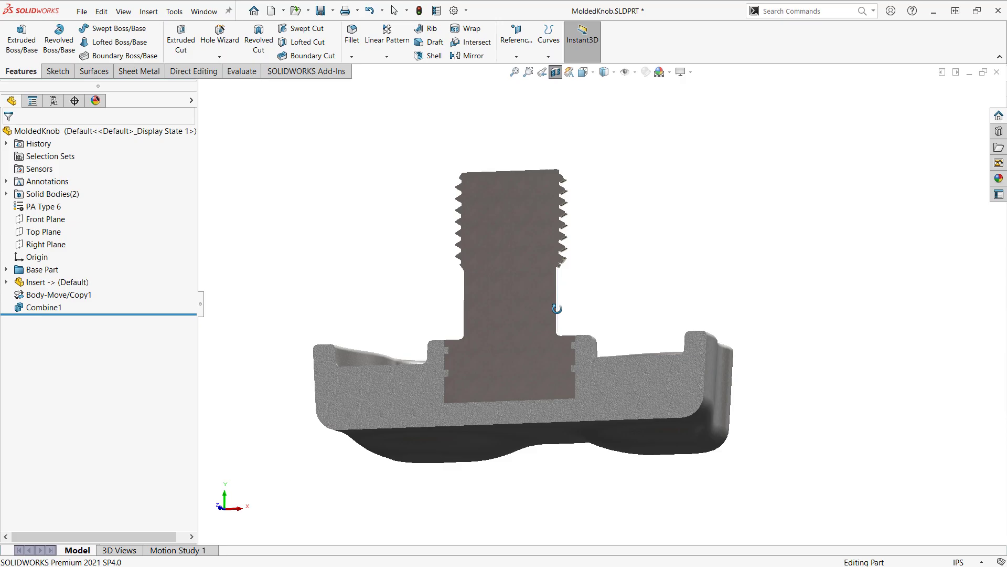
scroll(511, 380, "up", 10)
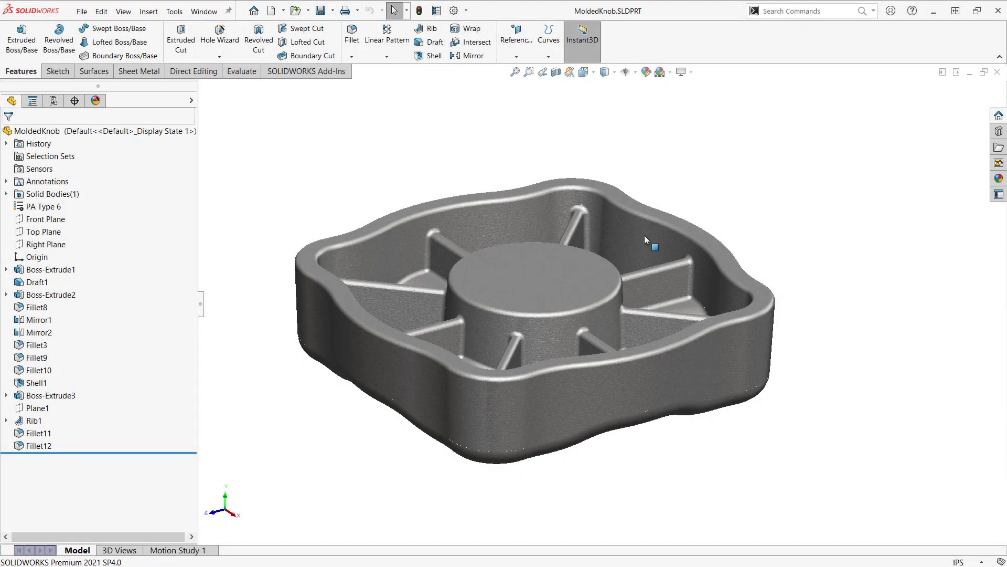
middle_click_drag(644, 235, 651, 260)
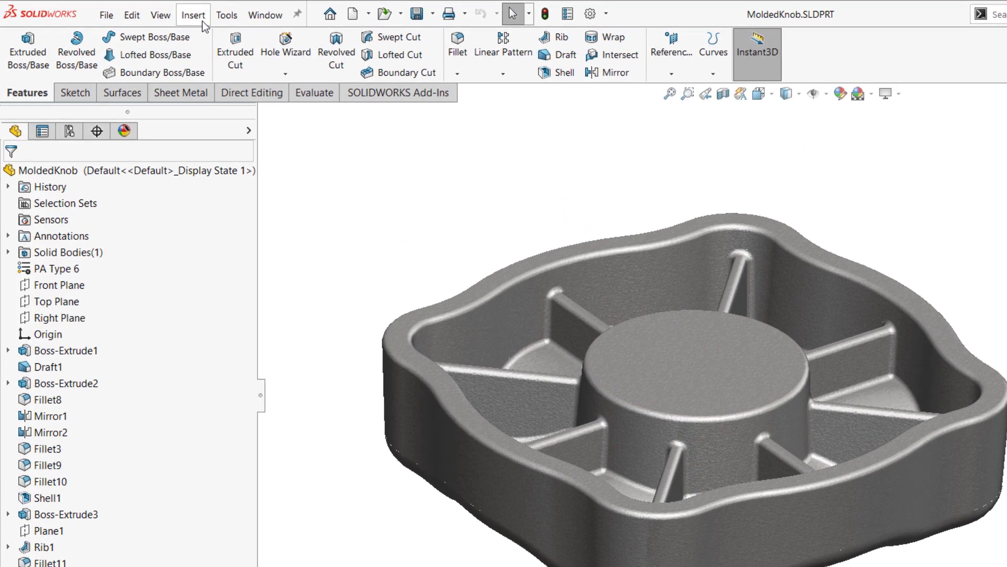
- Pick Insert.SLDPRT with its Default configuration as the part to insert
left_click(204, 26)
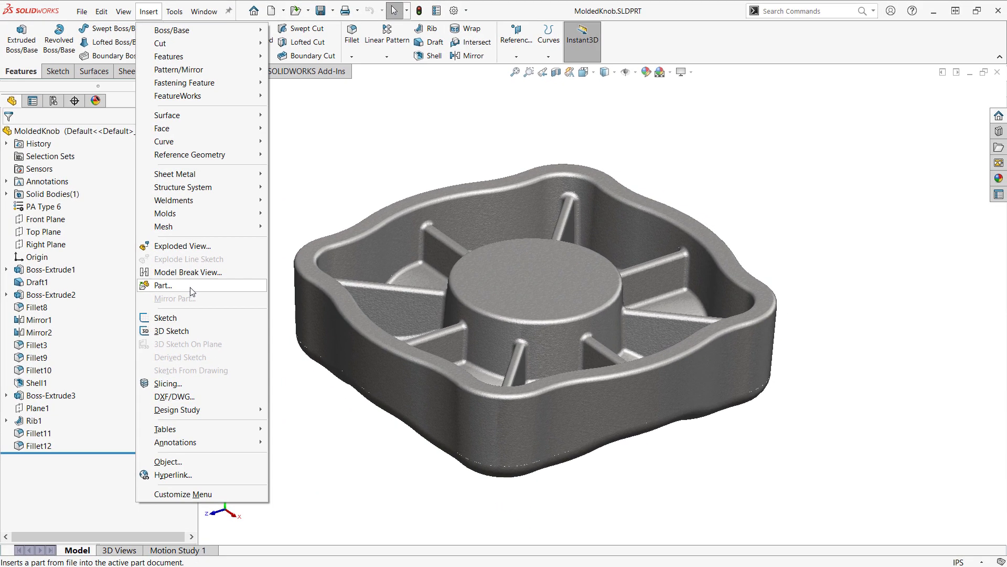
left_click(191, 292)
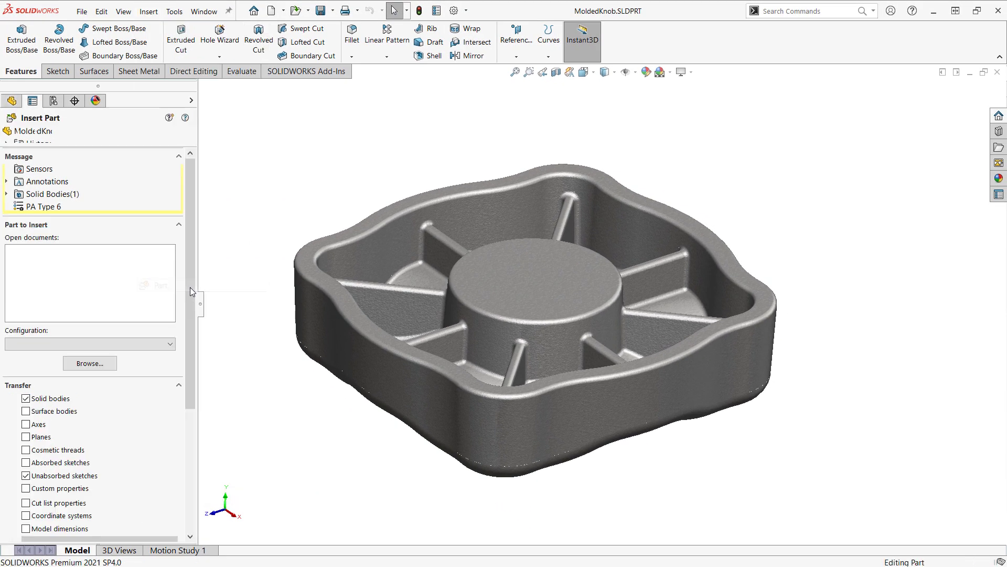
left_click(399, 177)
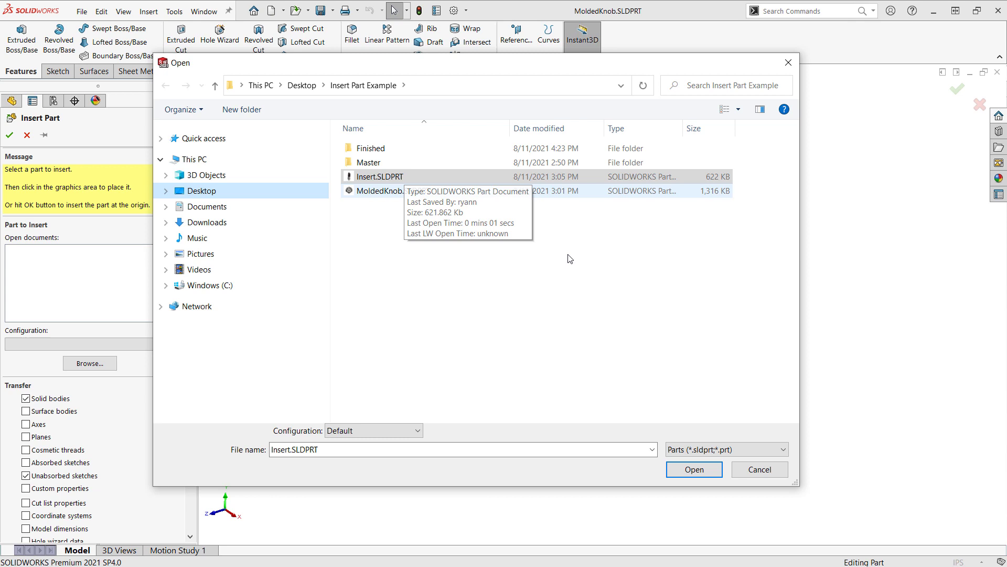
left_click(412, 435)
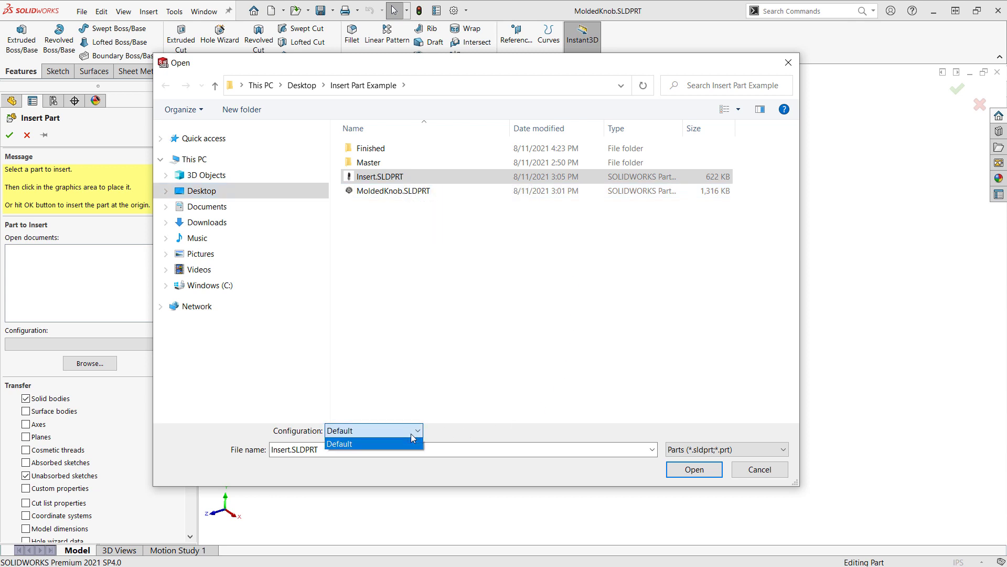
left_click(412, 436)
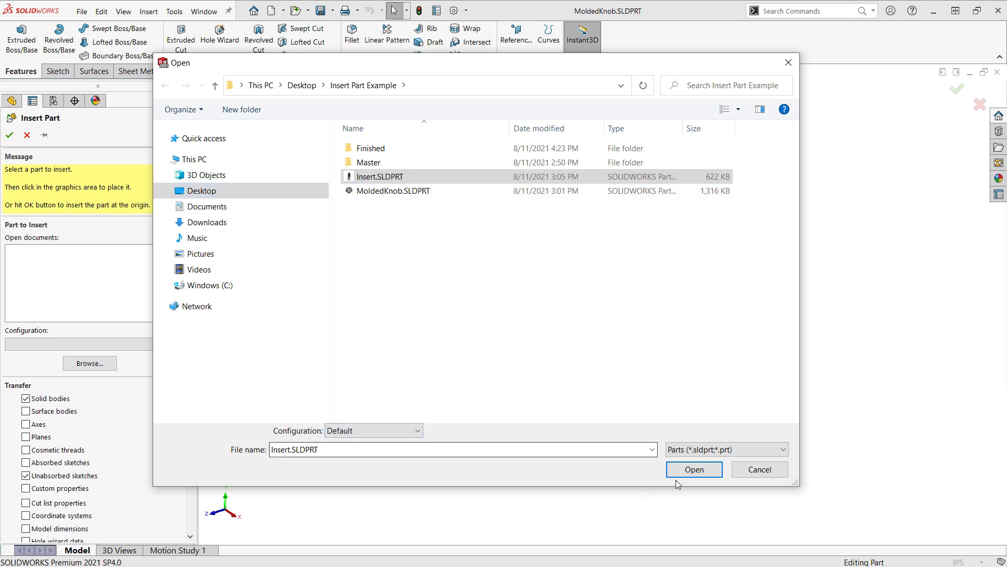
- Load Insert.SLDPRT with Part Material unchecked and Propagate from original part enabled
left_click(694, 470)
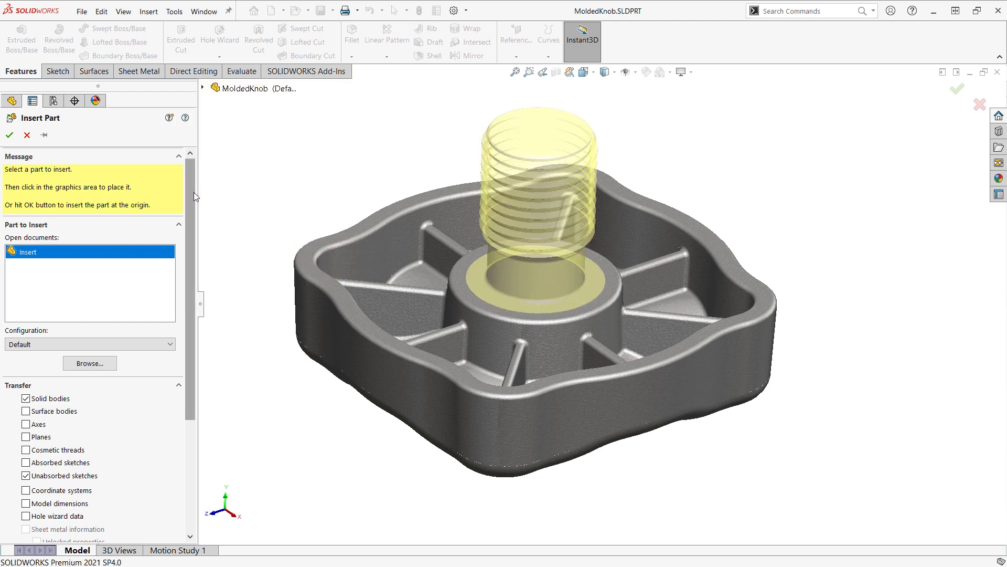
left_click_drag(192, 185, 182, 291)
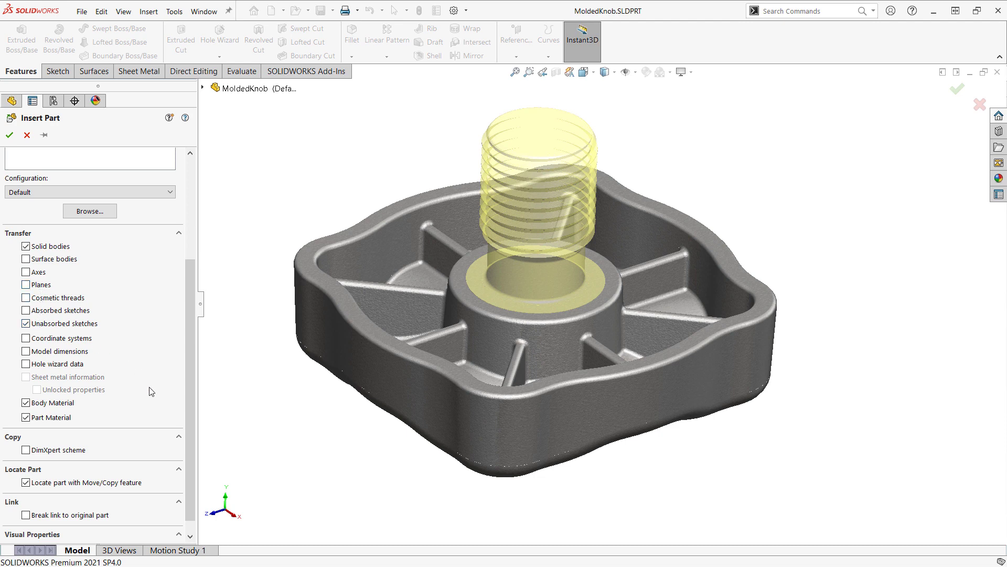
left_click(26, 417)
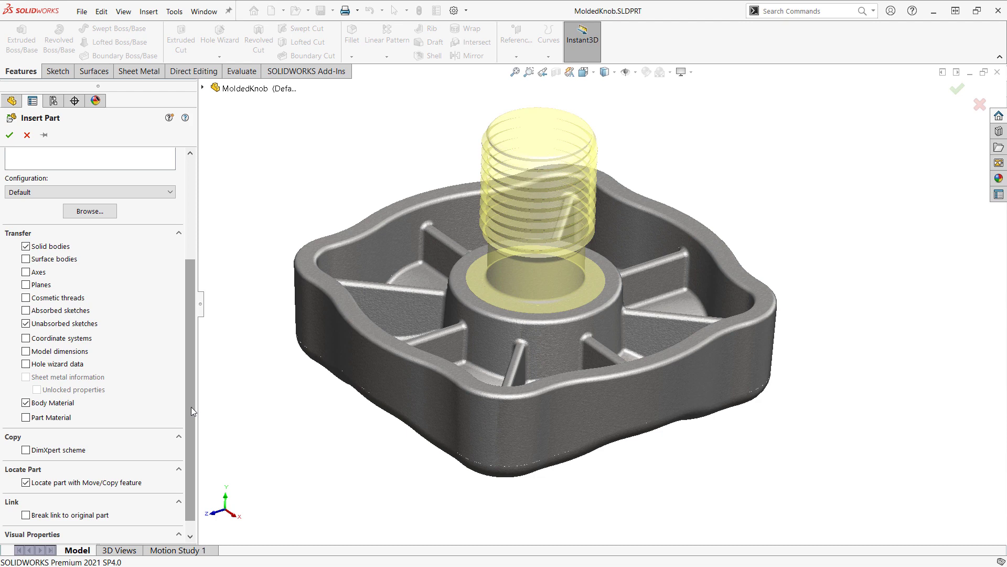
scroll(191, 409, "down", 2)
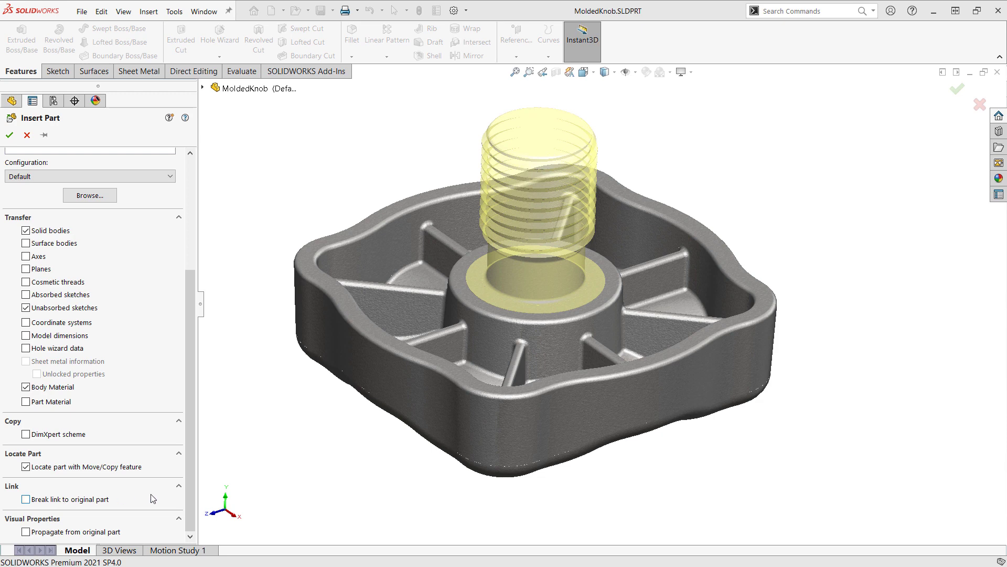
left_click(49, 533)
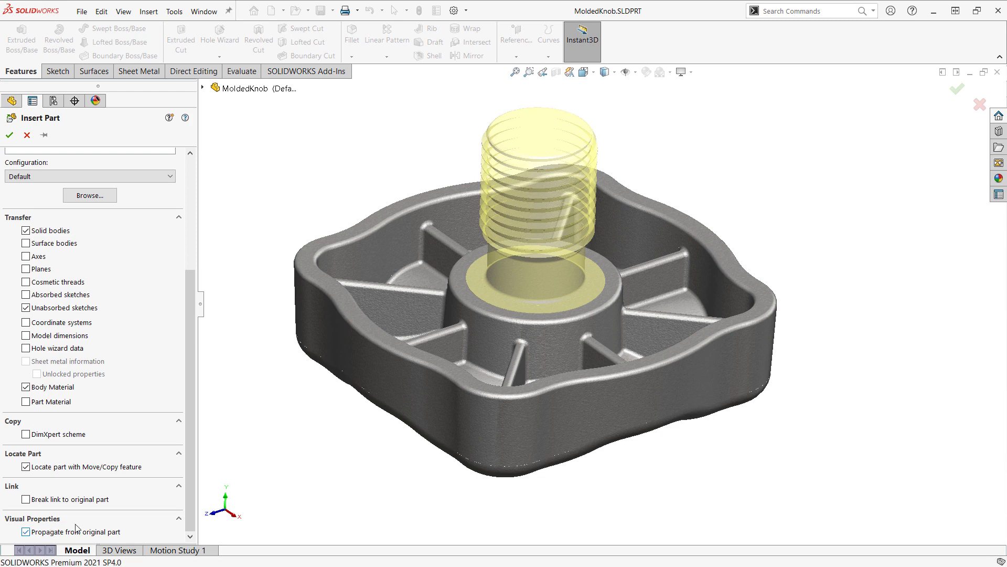
left_click_drag(188, 468, 193, 349)
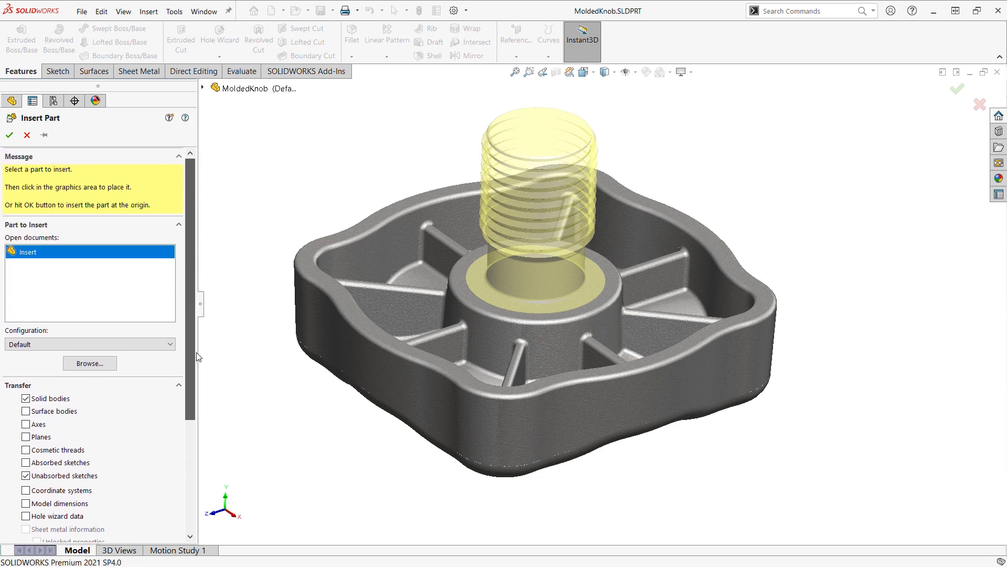
- Place the insert with ΔX nudged up then reset to 0, and accept its location
left_click(10, 135)
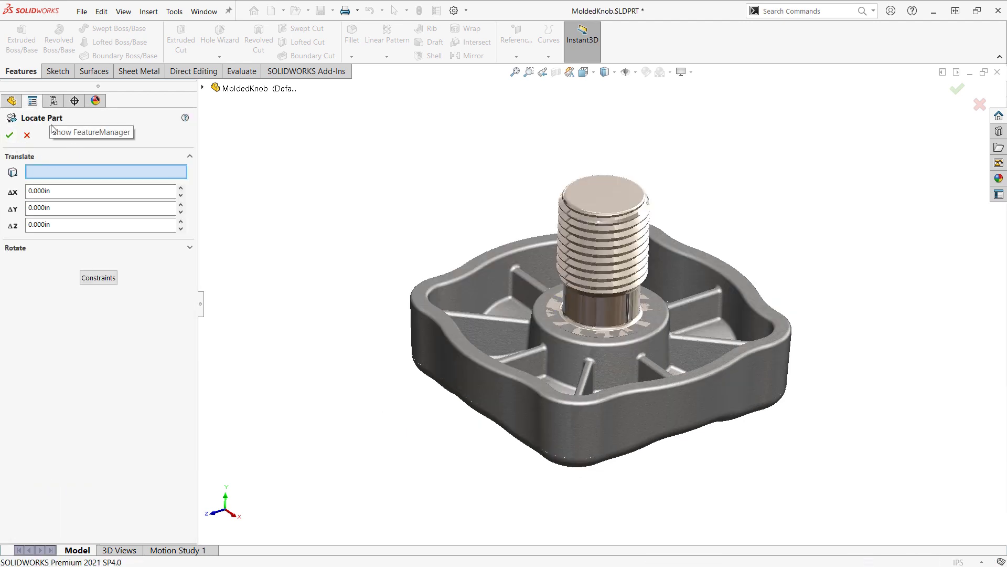
left_click(182, 188)
left_click(182, 188)
left_click(182, 188)
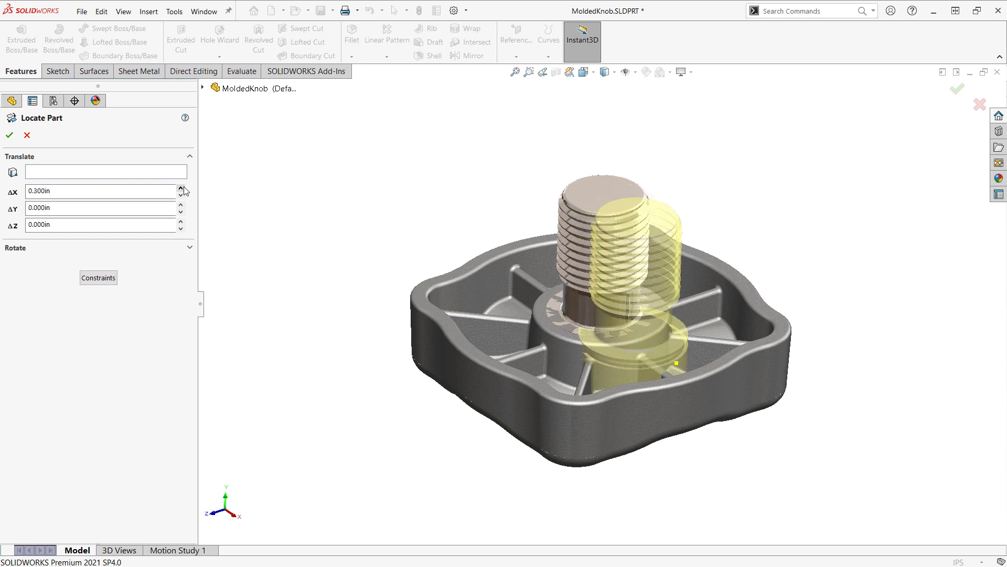
left_click(181, 188)
left_click(182, 188)
left_click(181, 195)
left_click(181, 195)
left_click(181, 195)
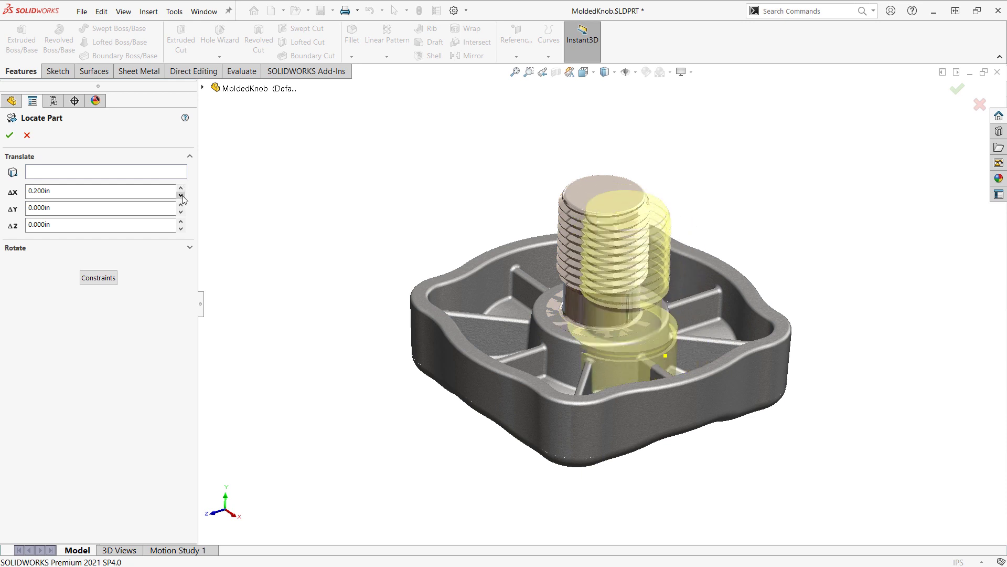
left_click(181, 196)
left_click(181, 195)
left_click(98, 278)
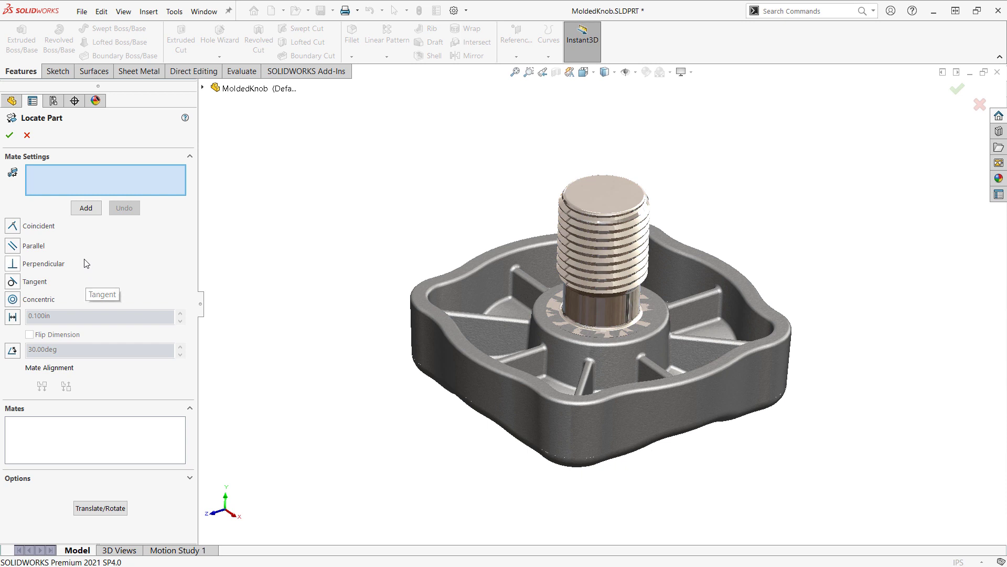
left_click(27, 136)
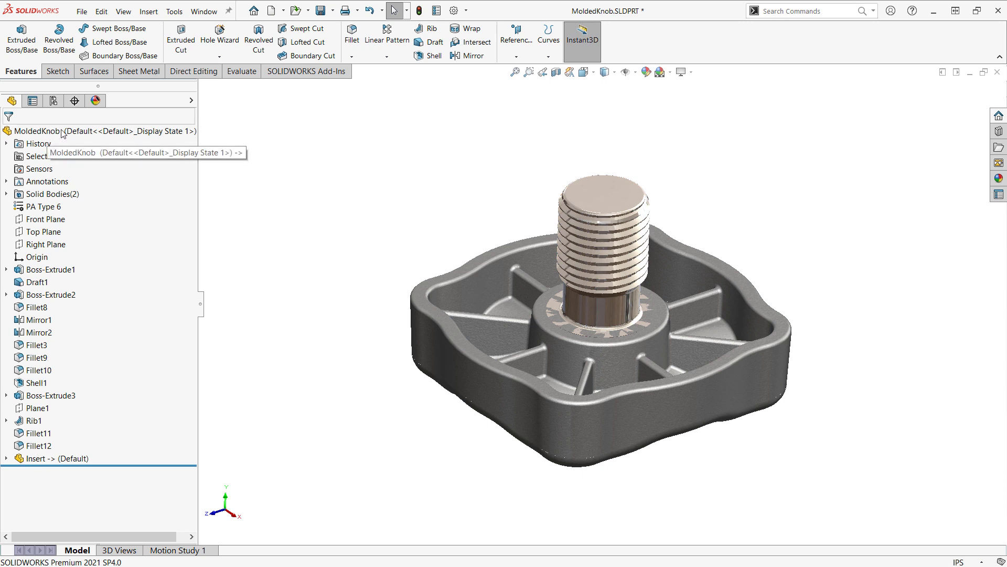
- Rename the insert's solid body to 'Threaded Insert'
left_click(7, 195)
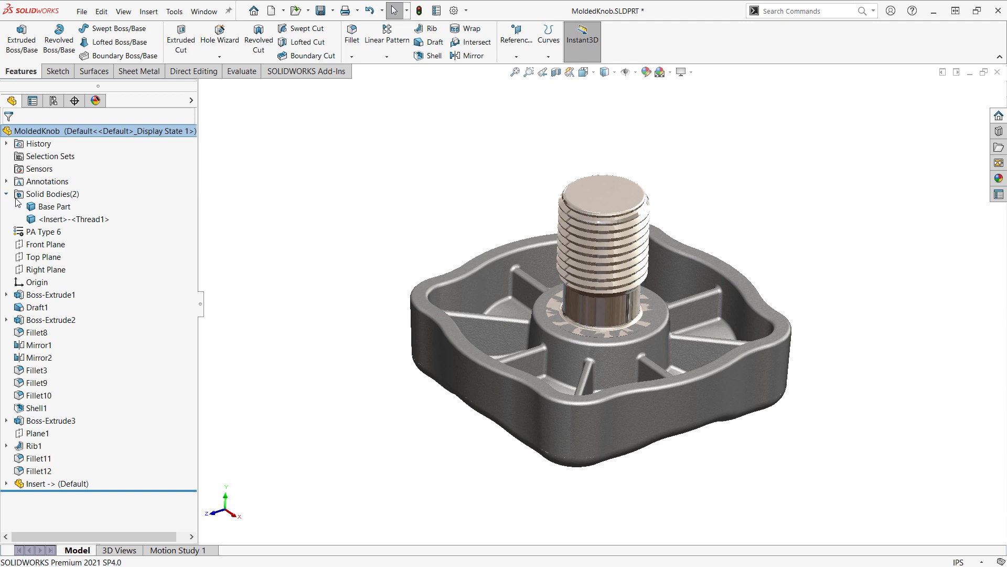
left_click(53, 207)
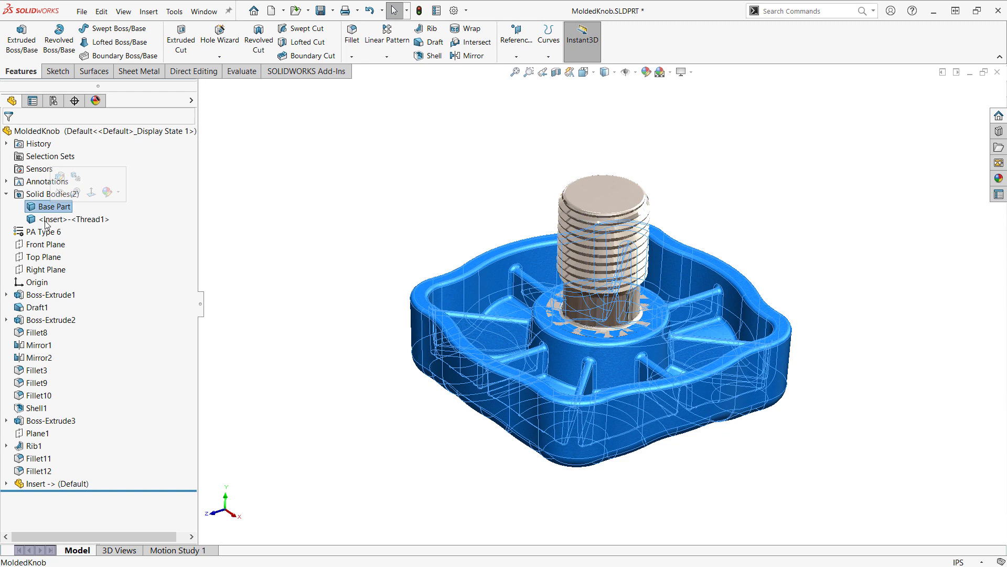
left_click(46, 220)
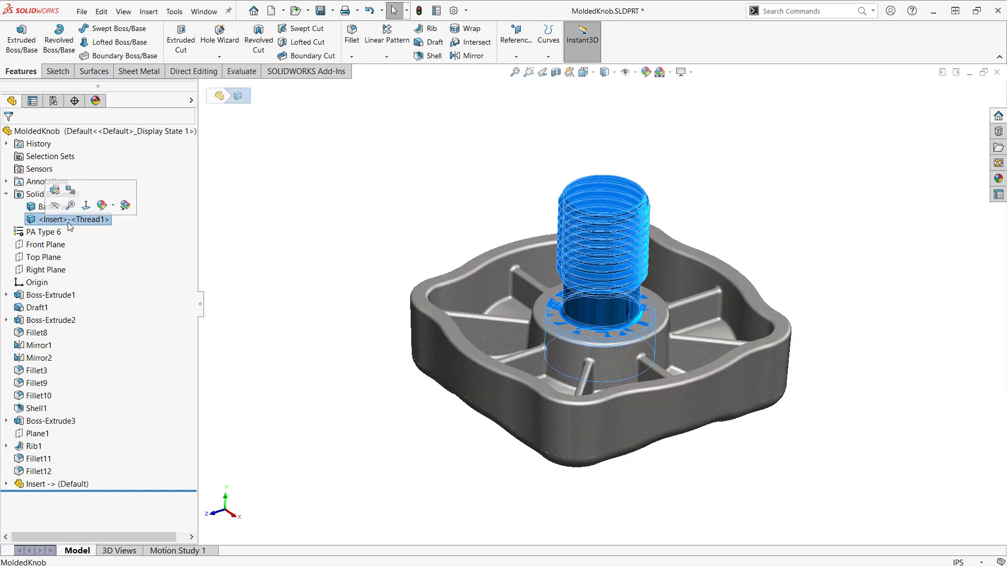
left_click(68, 222)
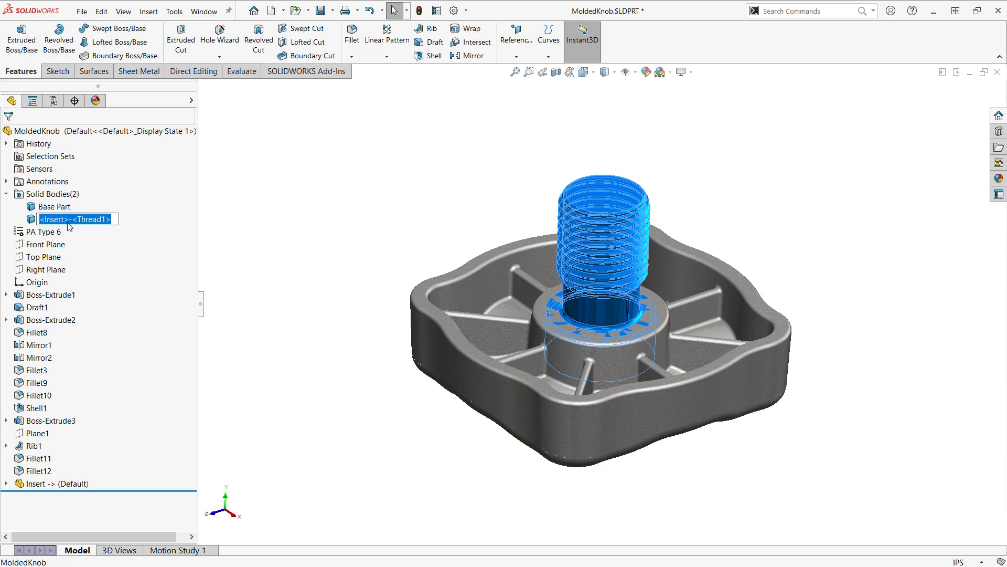
type("Threaded Insert")
key("Return")
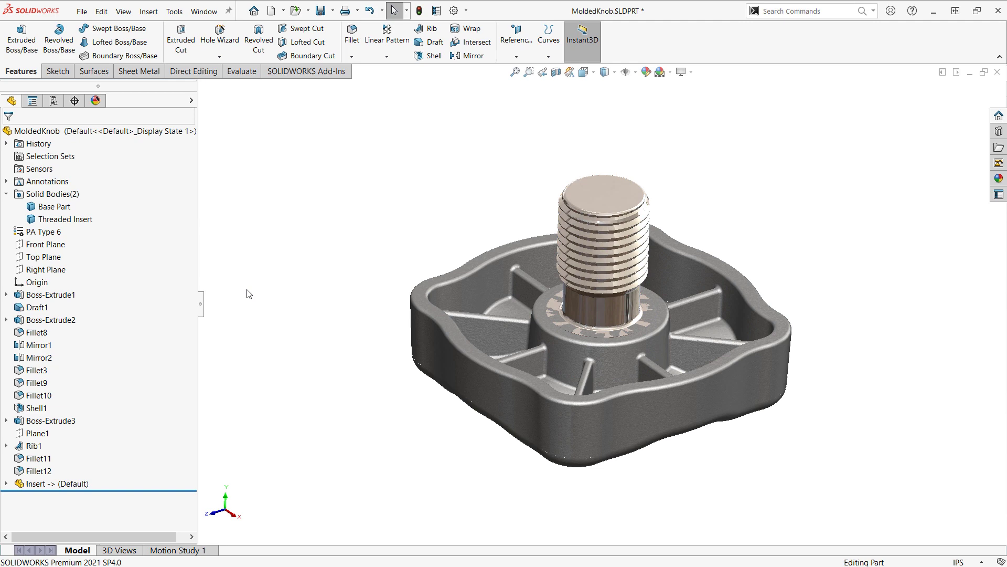
- Group features Boss-Extrude1 through Fillet12 into a new folder named 'Base Part'
left_click(42, 296)
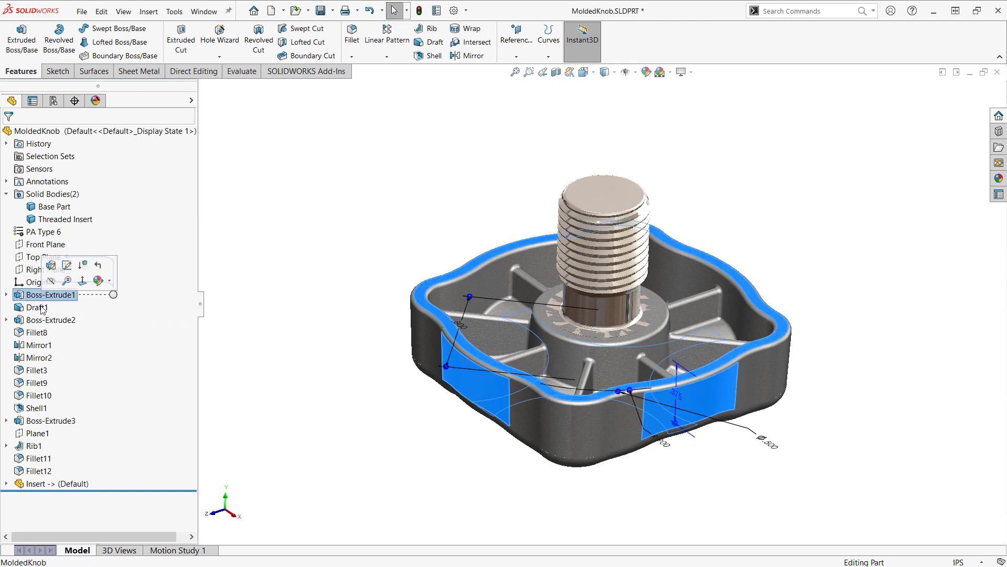
left_click(42, 472, "shift")
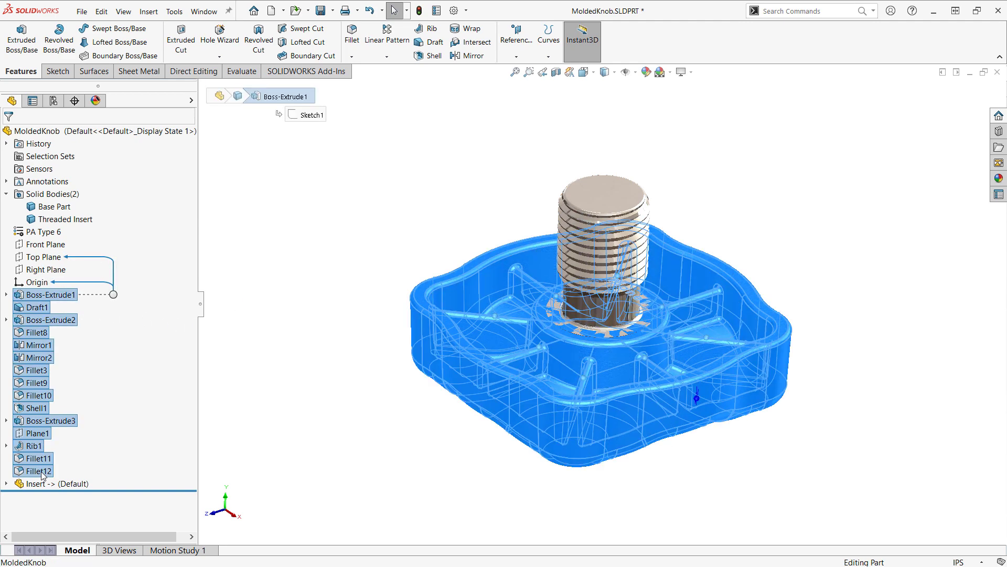
right_click(42, 472)
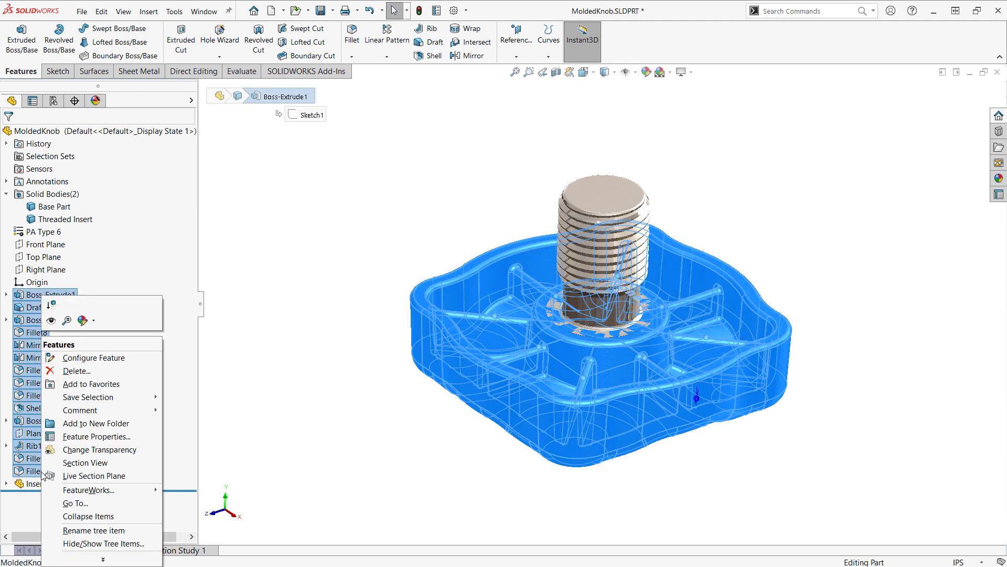
left_click(75, 424)
type("Base Part")
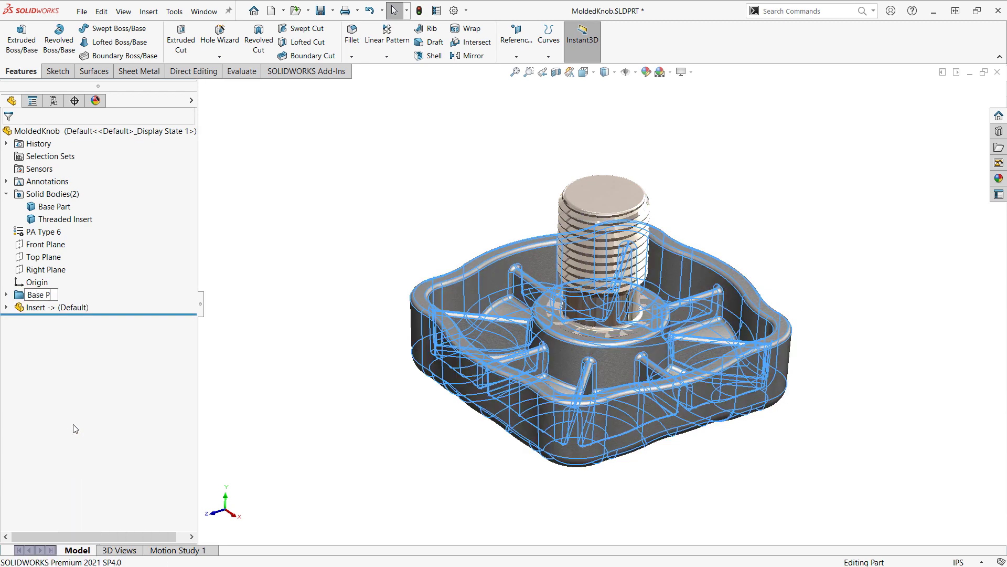
left_click(299, 260)
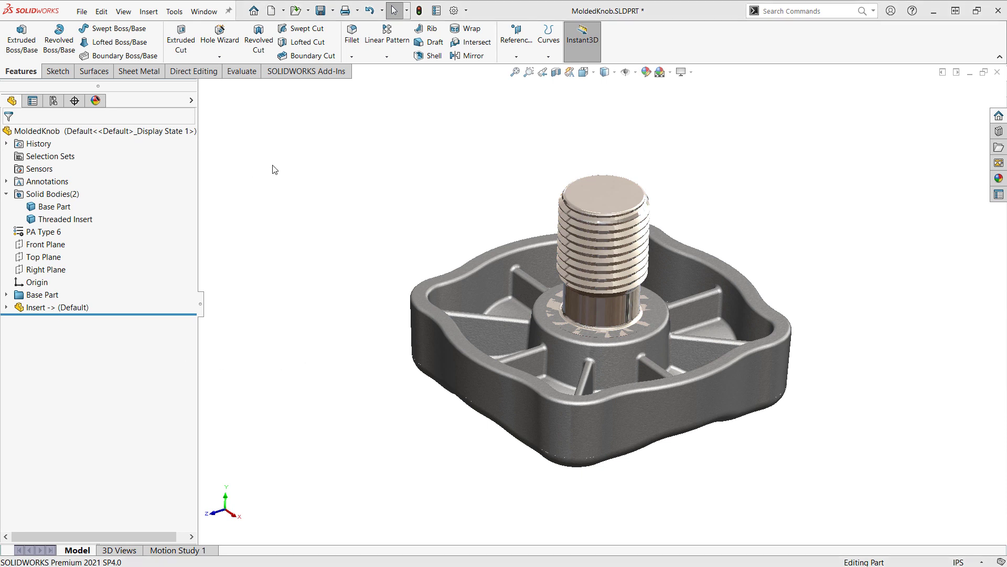
- Run Interference Detection, find the 0.077 in^3 overlap, then close the check
left_click(241, 71)
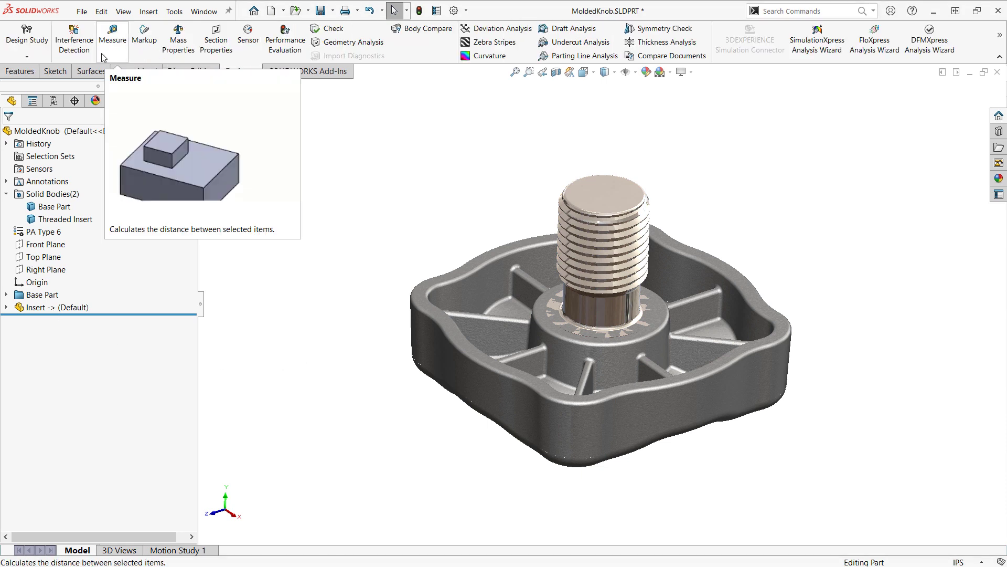
left_click(80, 56)
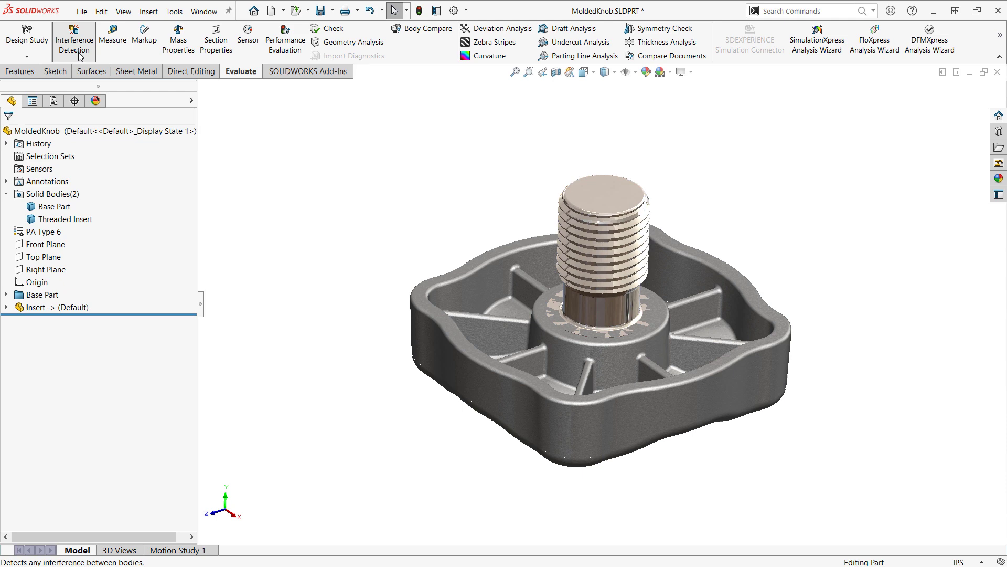
left_click(93, 202)
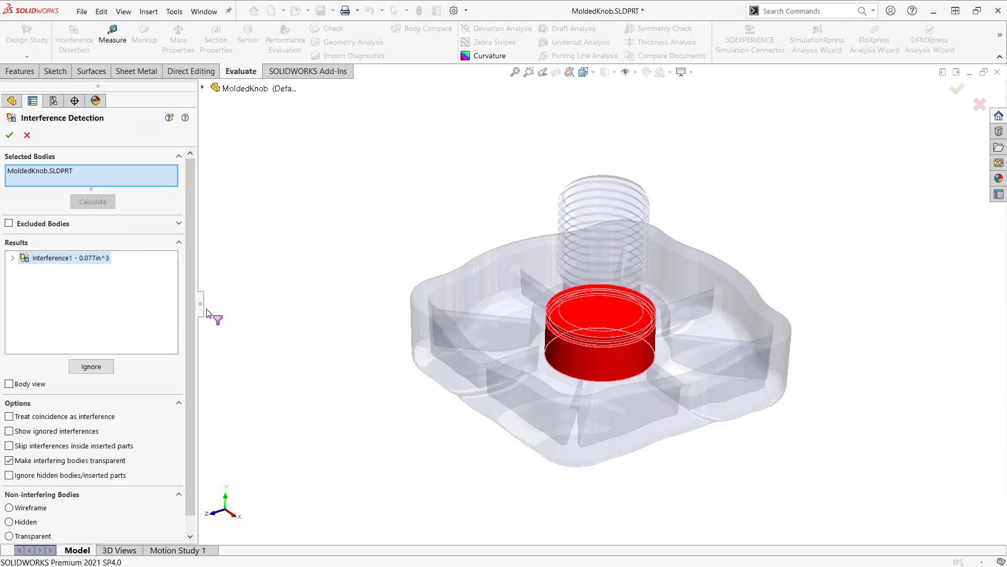
left_click(27, 136)
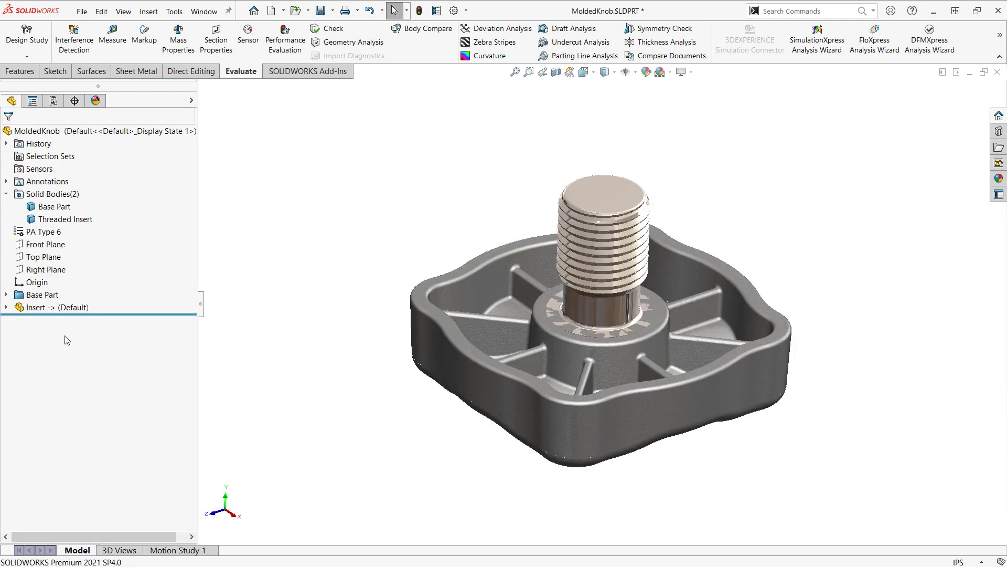
left_click(64, 245)
left_click(77, 234)
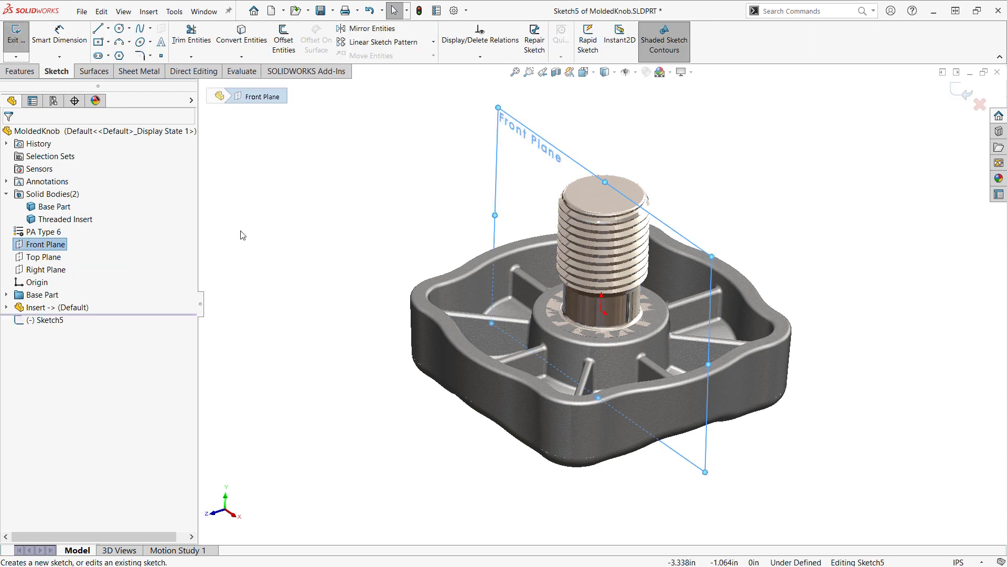
left_click(556, 72)
left_click(9, 136)
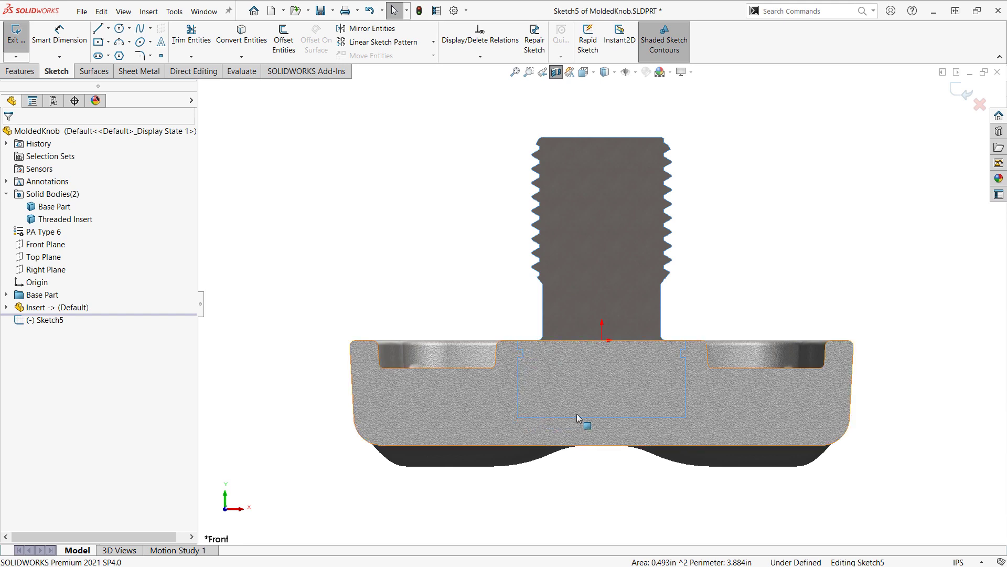
key("ctrl+shift+s")
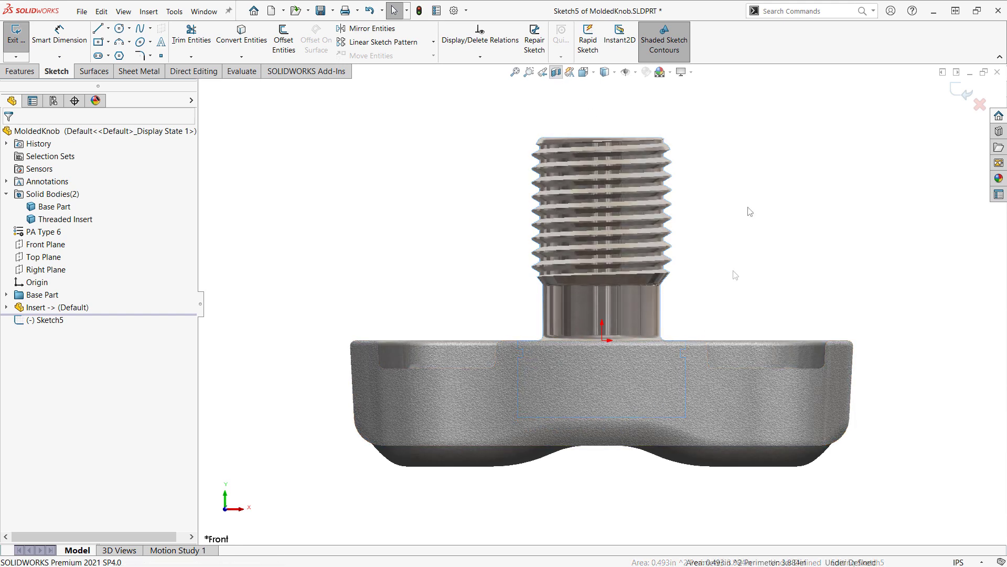
key("ctrl+7")
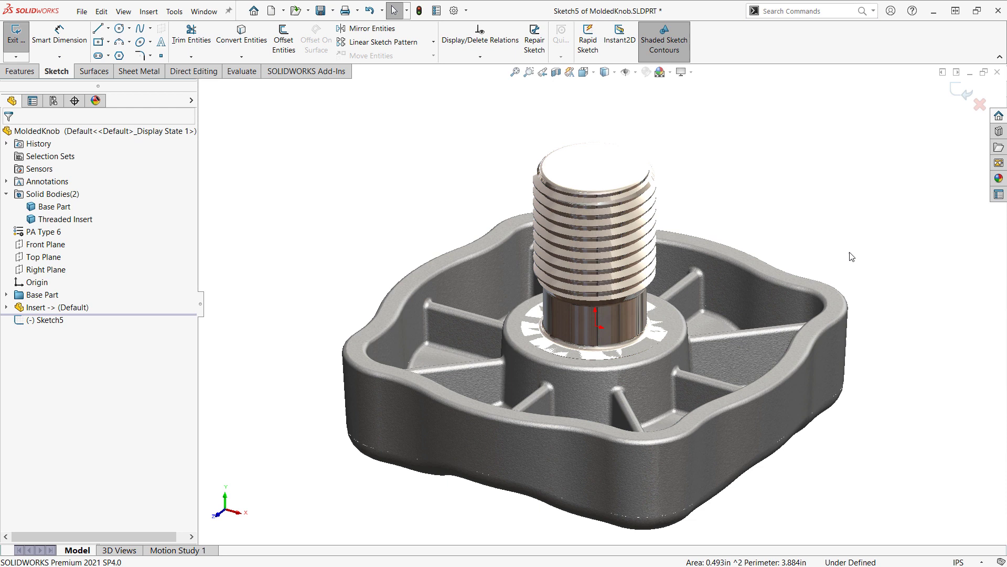
key("ctrl+b")
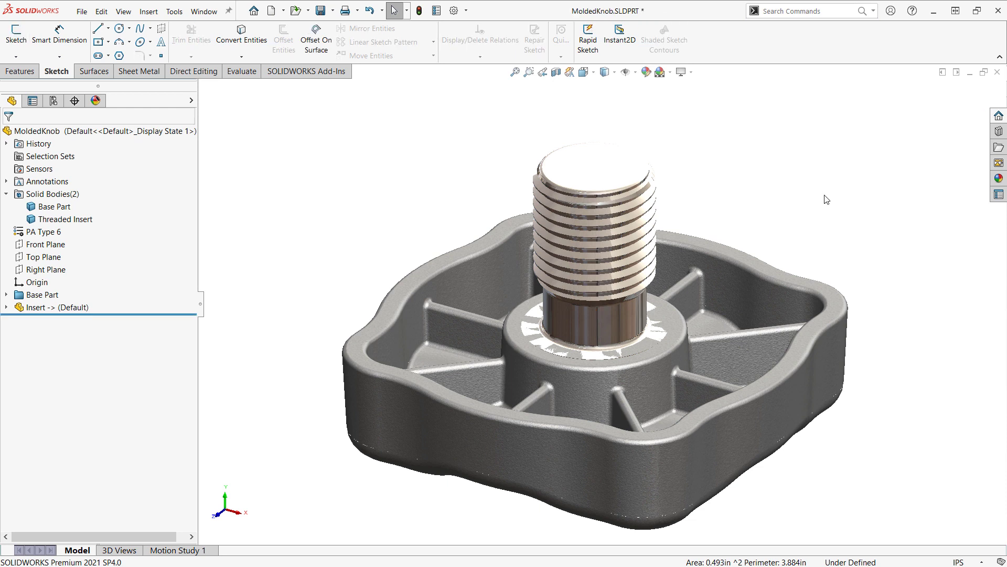
- Combine Base Part with Threaded Insert using Subtract, Base Part as main body
middle_click_drag(827, 204, 739, 173, "ctrl")
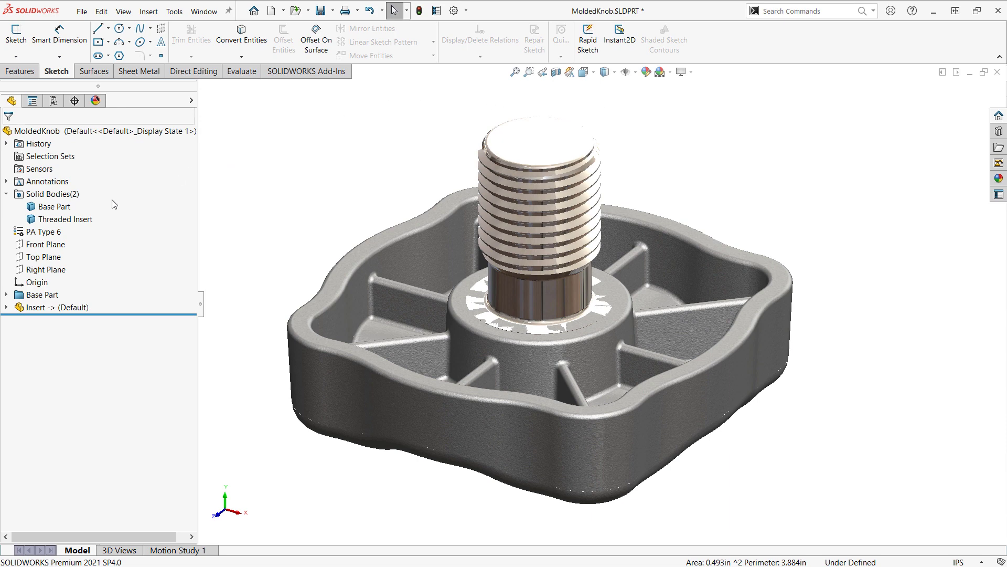
left_click(52, 207)
left_click(51, 220, "ctrl")
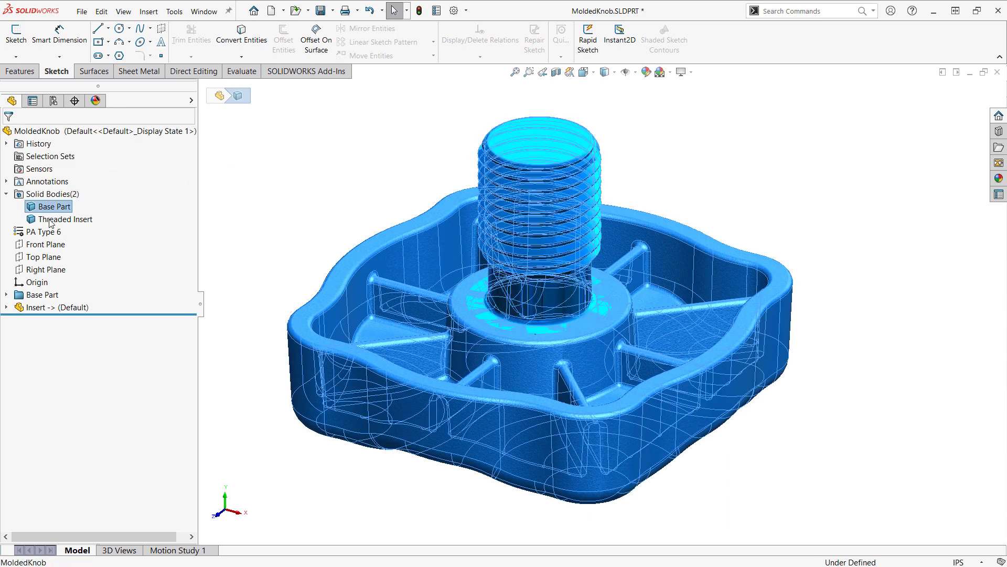
right_click(51, 222)
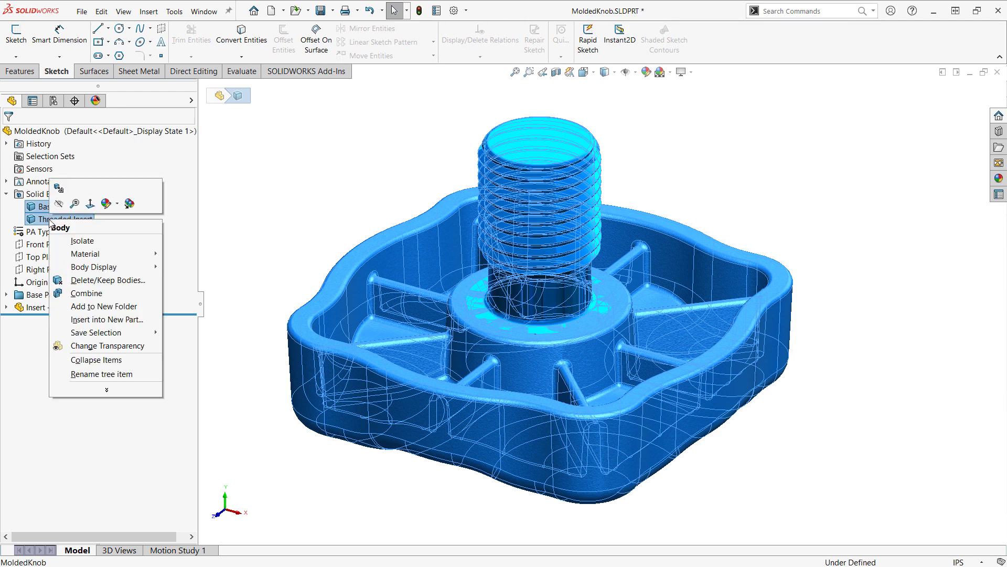
left_click(83, 293)
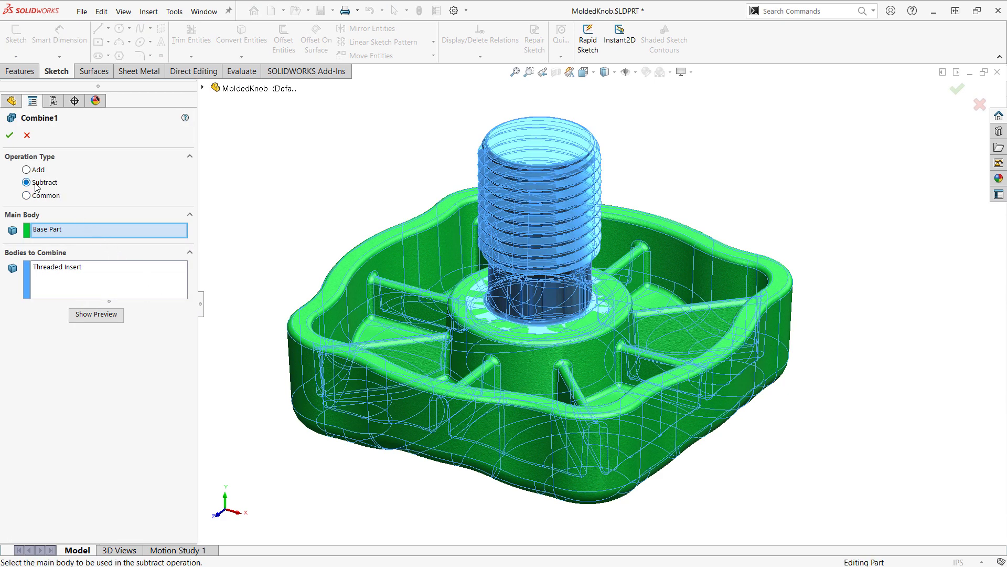
left_click(54, 231)
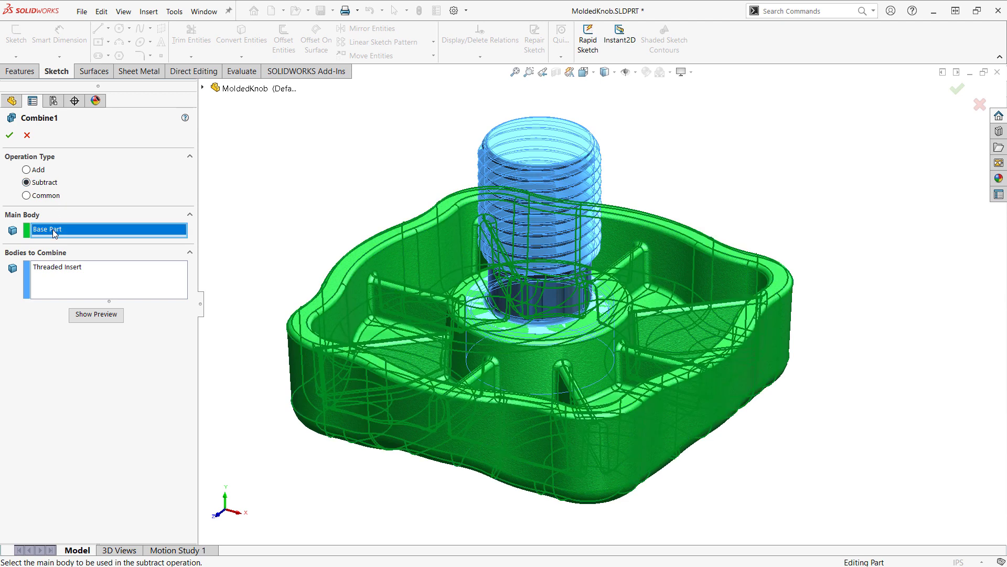
left_click(59, 268)
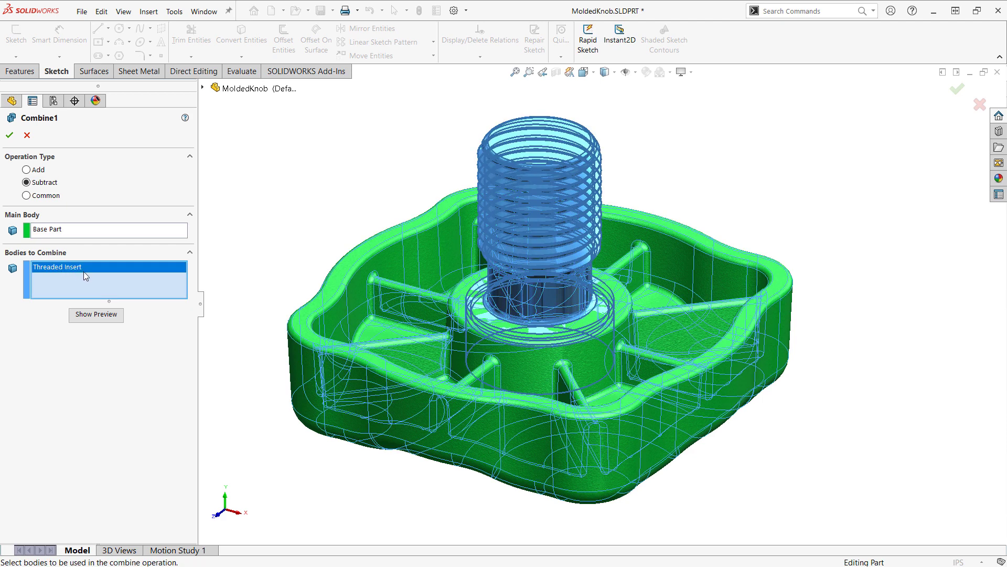
left_click(109, 315)
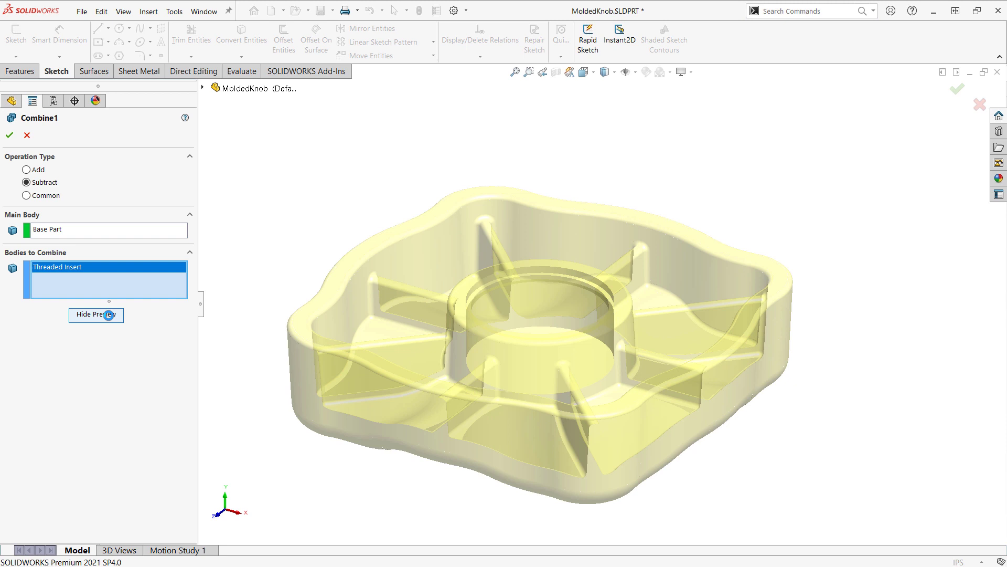
left_click(10, 135)
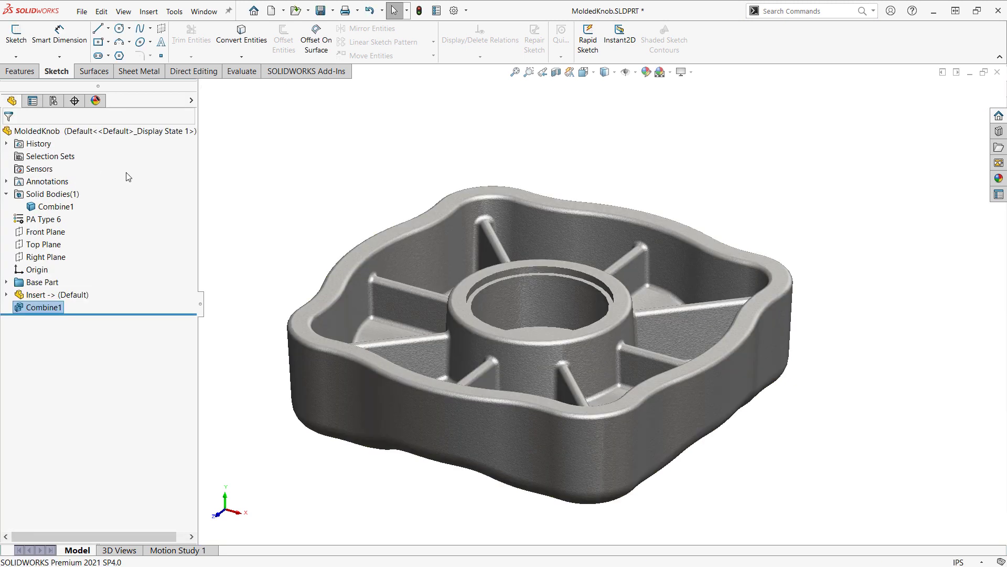
left_click(287, 198)
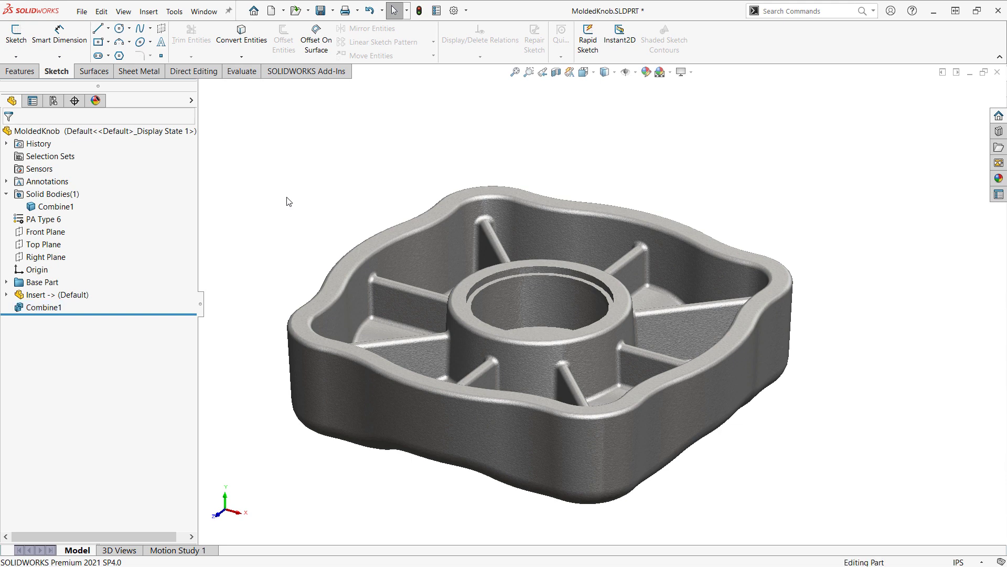
mouse_move(295, 198)
middle_mouse_down()
mouse_move(292, 319)
mouse_move(299, 200)
middle_mouse_up()
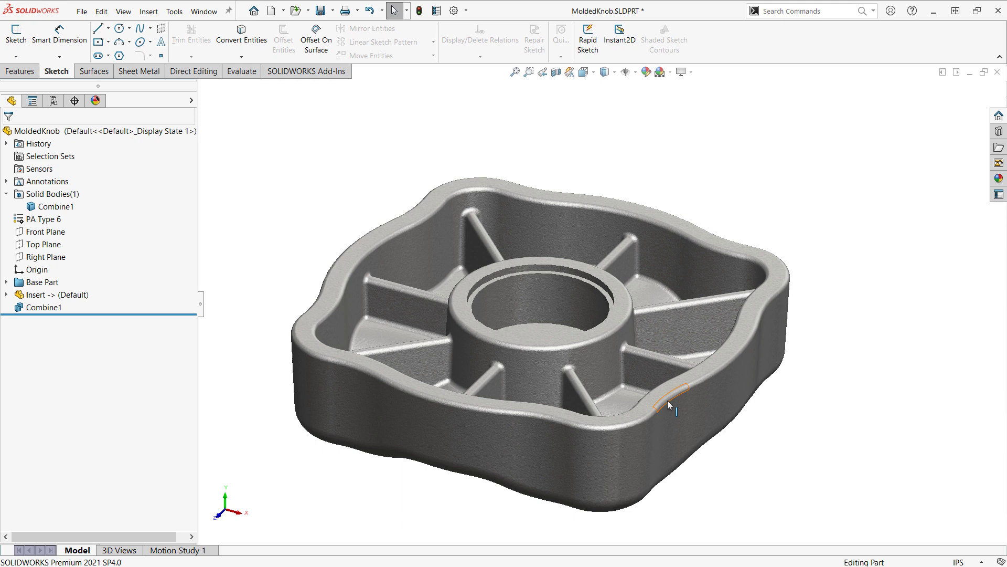
key("f")
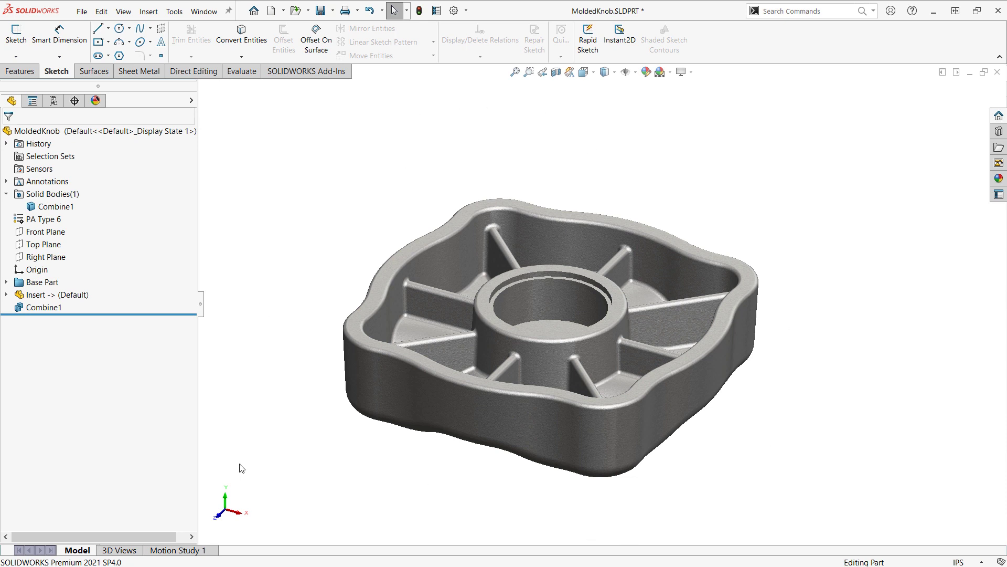
mouse_move(53, 311)
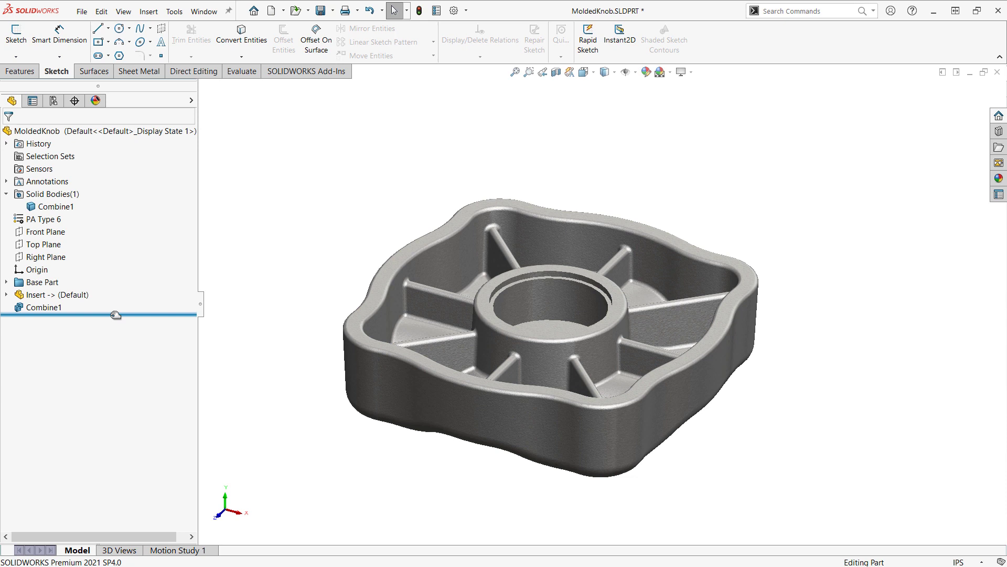
- Roll back before Combine1 and copy the Threaded Insert body in place with Move/Copy Body
left_click_drag(115, 316, 114, 302)
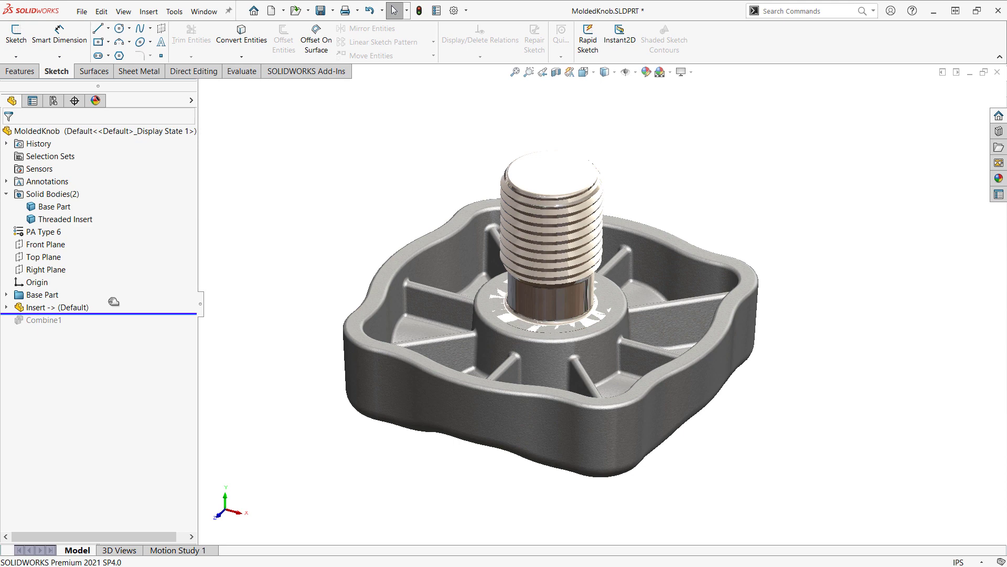
left_click(147, 14)
mouse_move(166, 56)
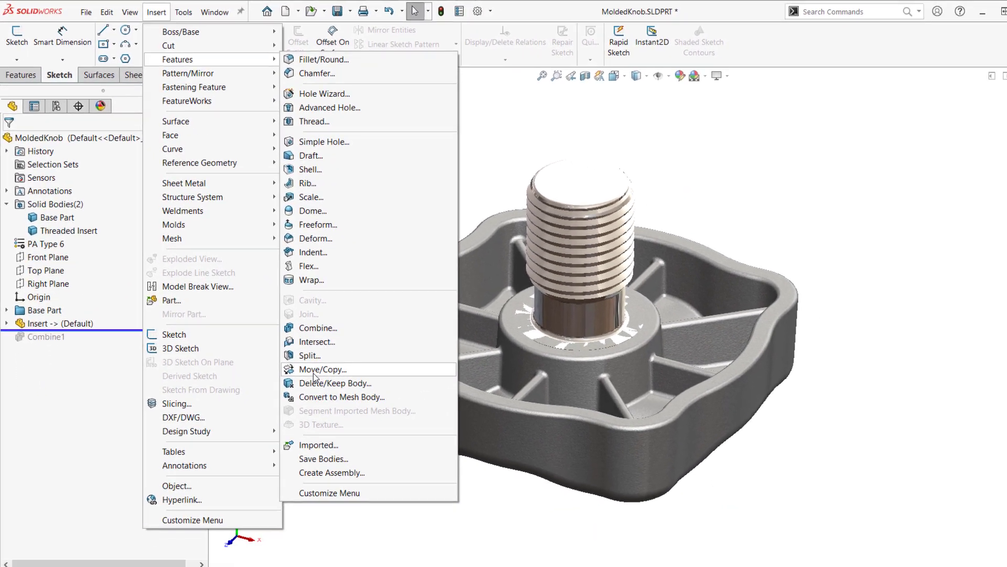
left_click(387, 454)
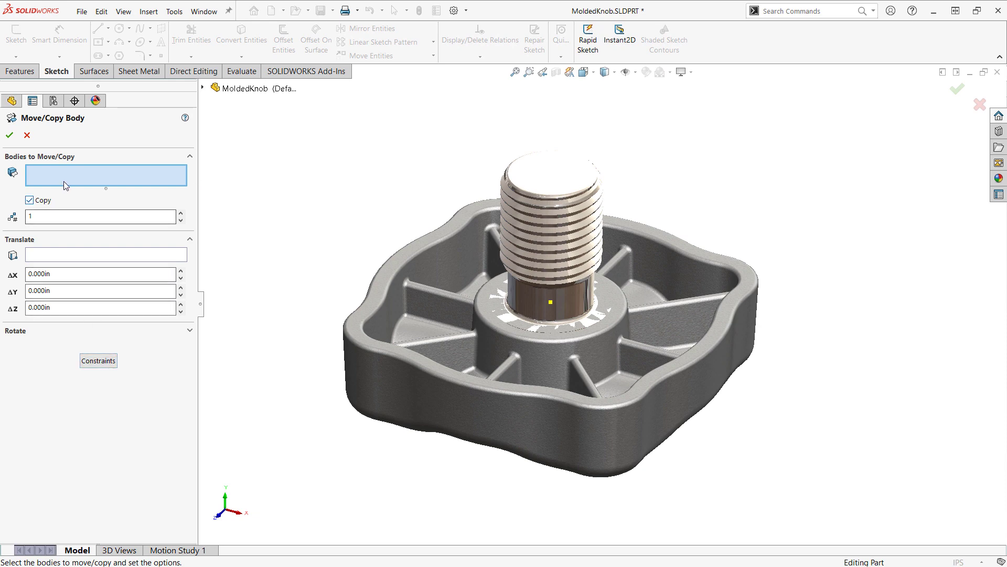
left_click(563, 180)
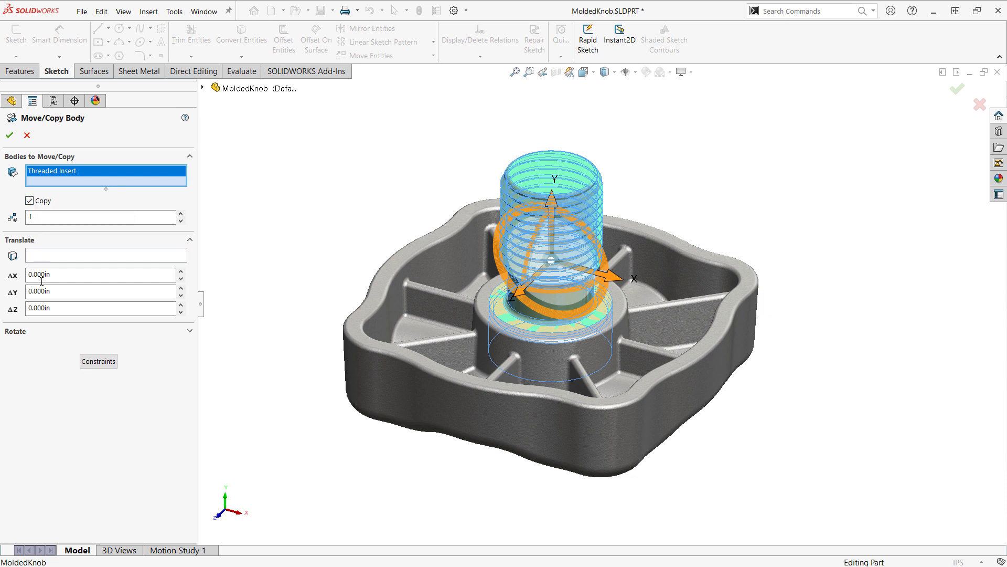
left_click(10, 136)
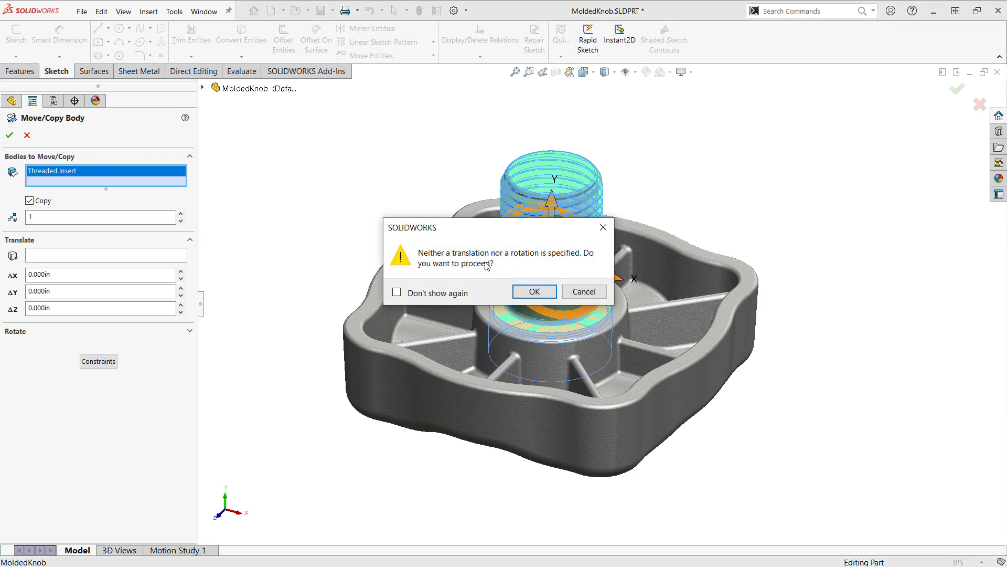
left_click(533, 294)
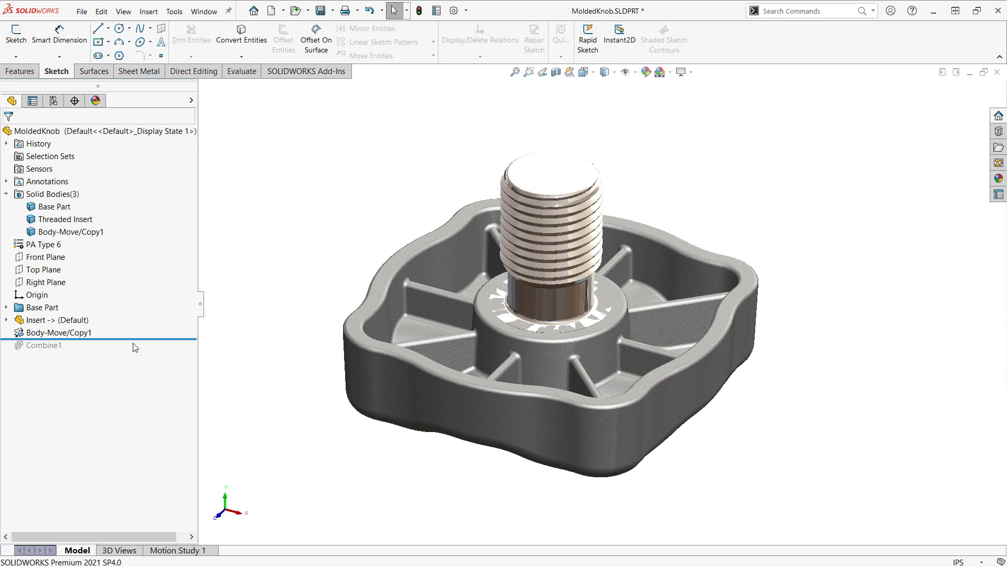
- Edit Combine1 to subtract Body-Move/Copy1 instead of the Threaded Insert body
left_click_drag(136, 340, 136, 352)
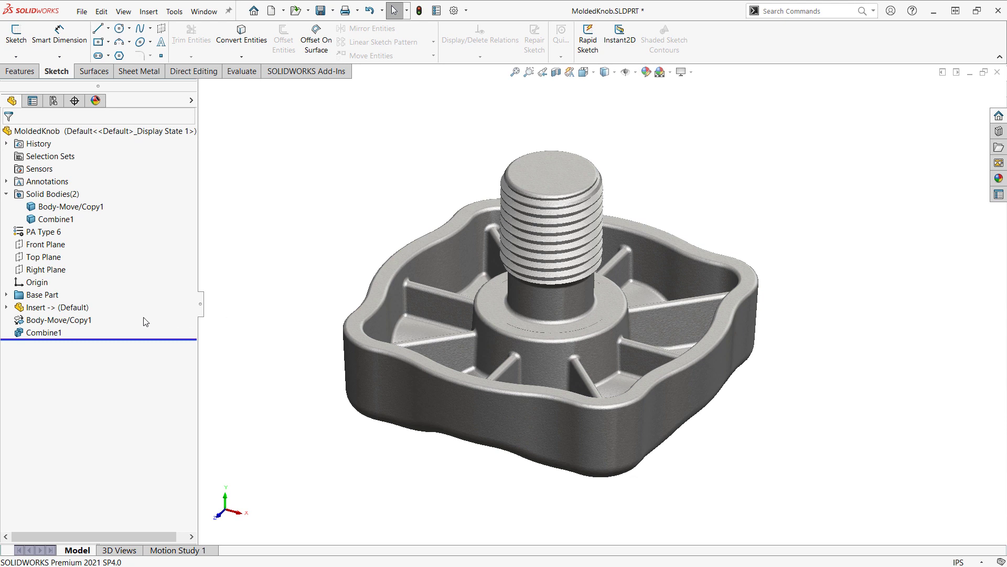
right_click(49, 330)
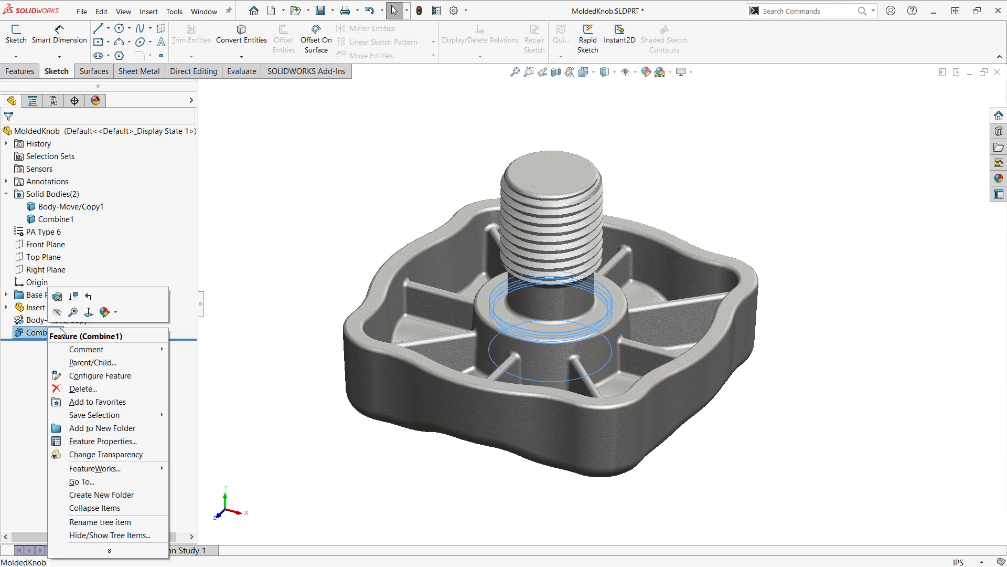
left_click(58, 297)
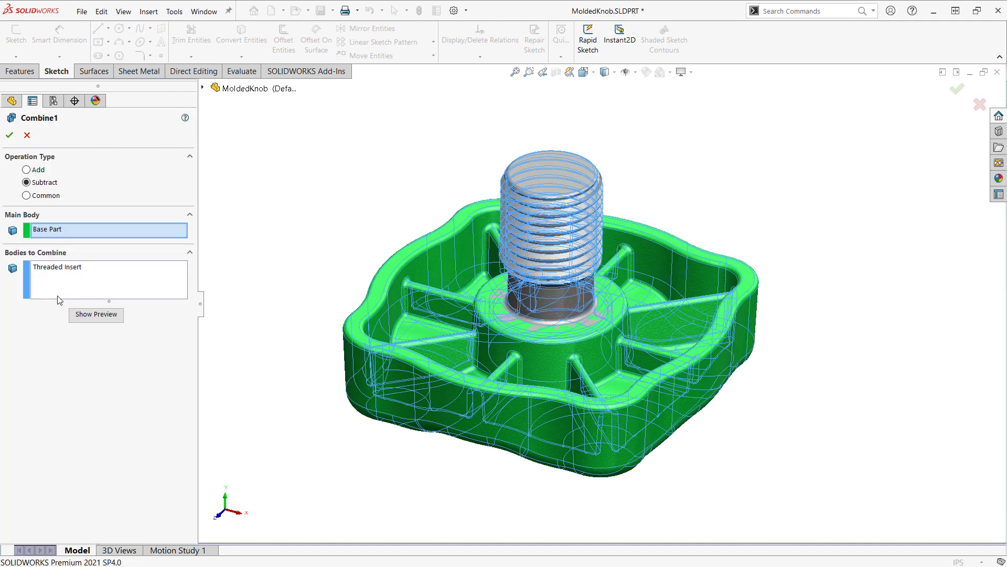
left_click(78, 268)
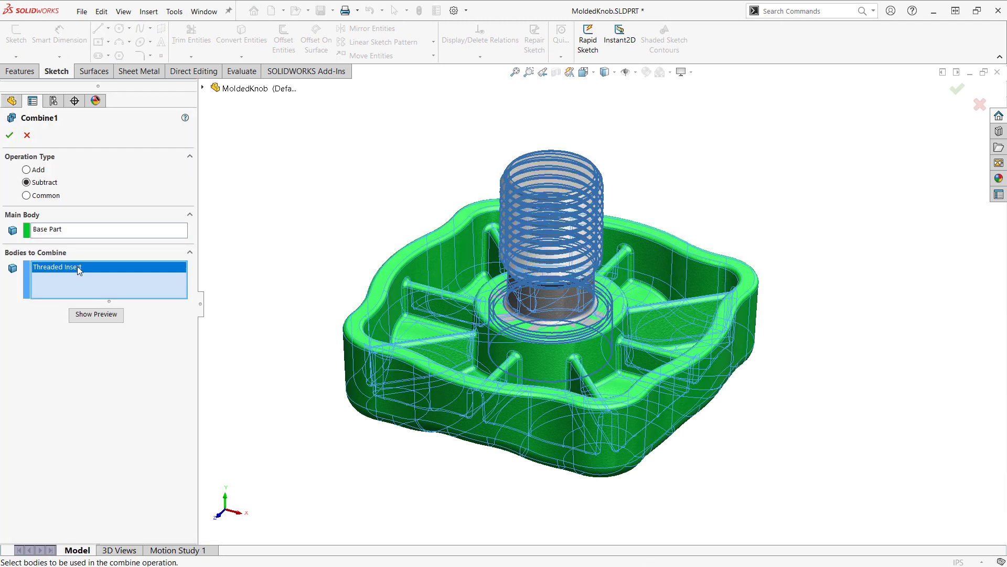
right_click(78, 266)
left_click(120, 274)
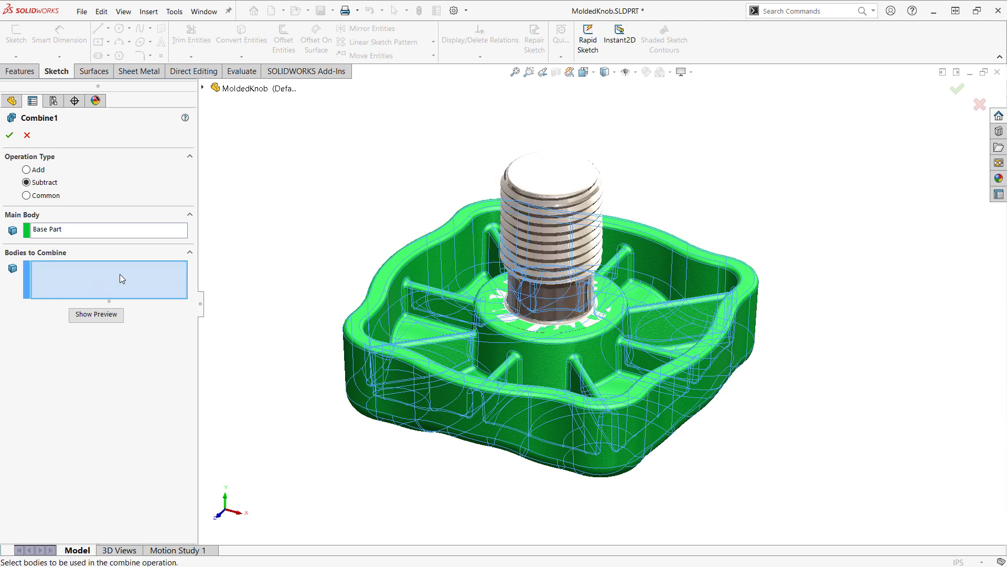
left_click(202, 88)
left_click(215, 151)
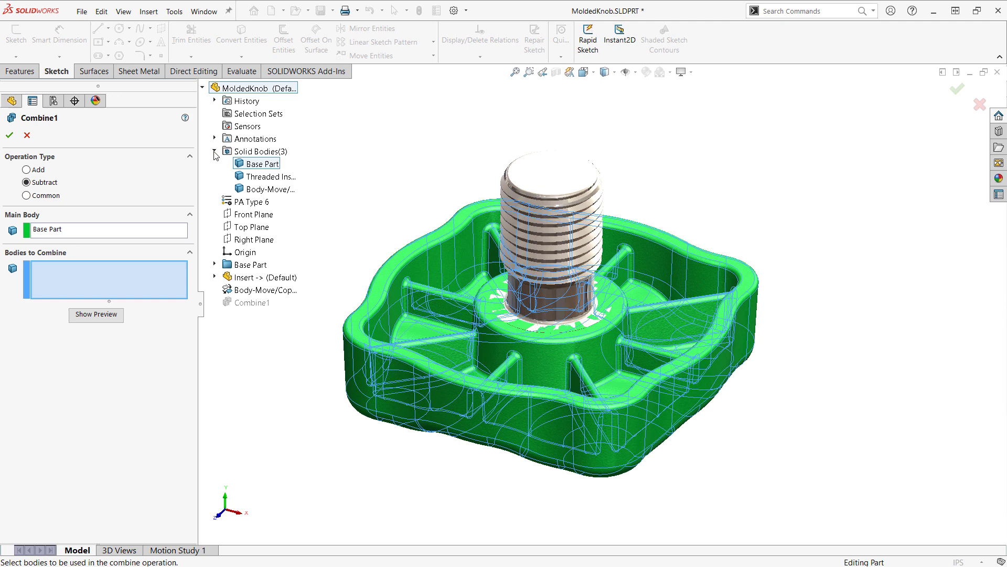
left_click(250, 189)
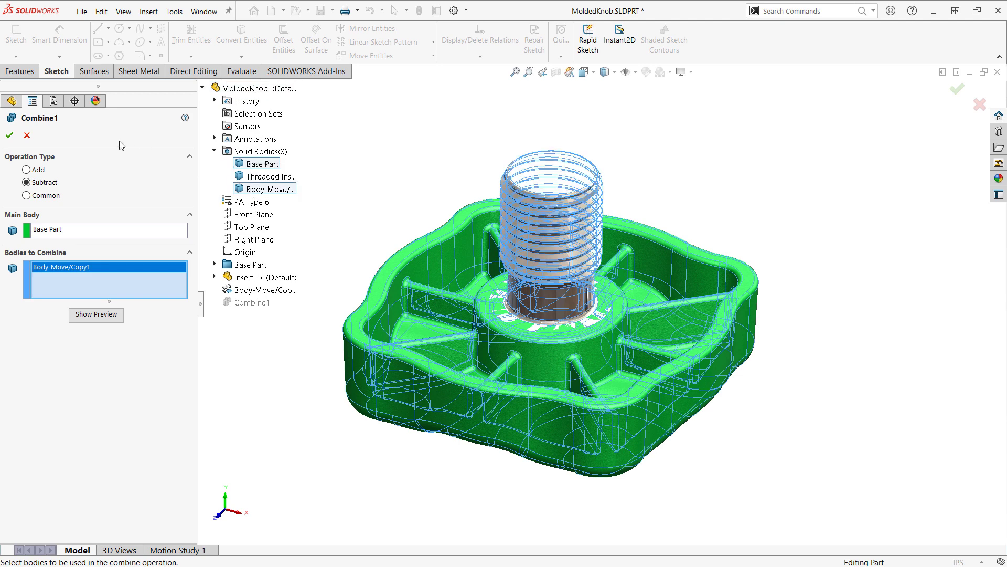
left_click(9, 135)
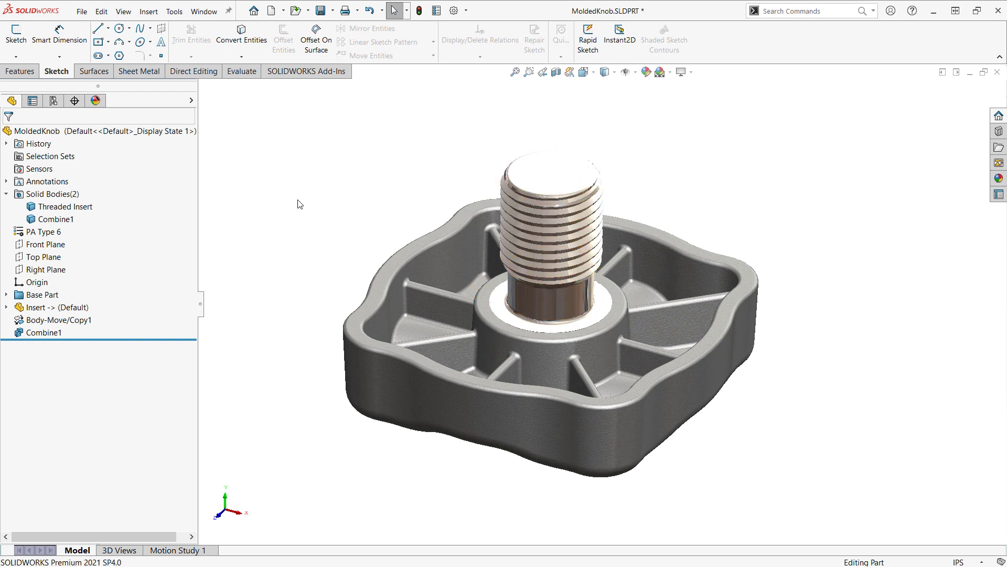
- Rerun Interference Detection to confirm no interferences remain
left_click(242, 72)
left_click(74, 42)
left_click(93, 201)
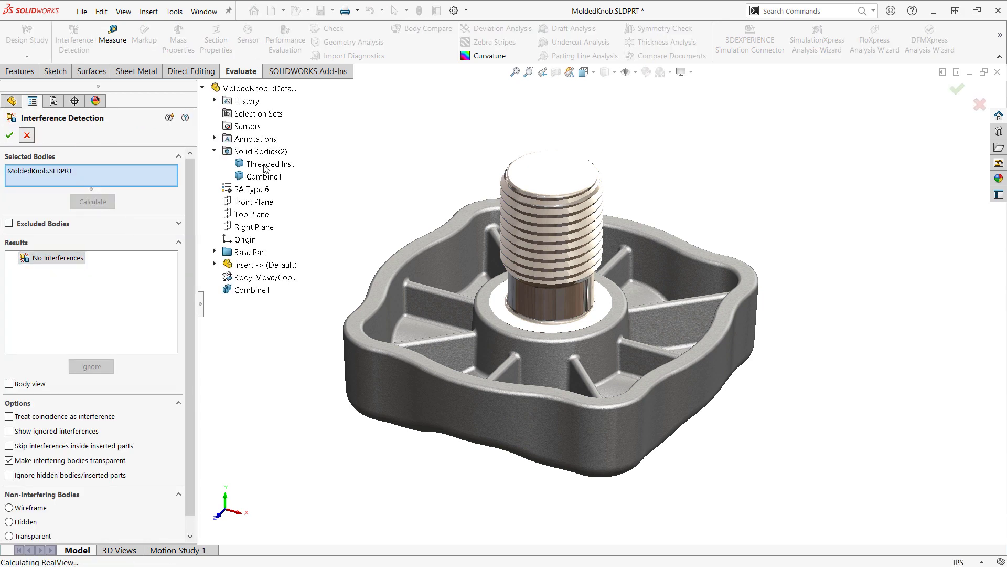
left_click(27, 134)
- Section the knob on the Front Plane, view it from the front, restore isometric, and save
left_click(556, 72)
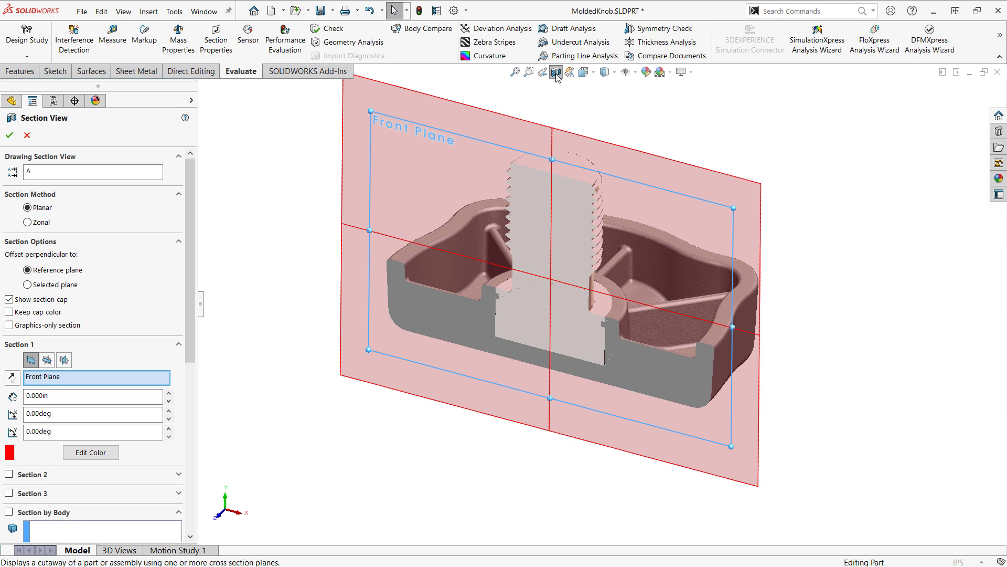
left_click(10, 135)
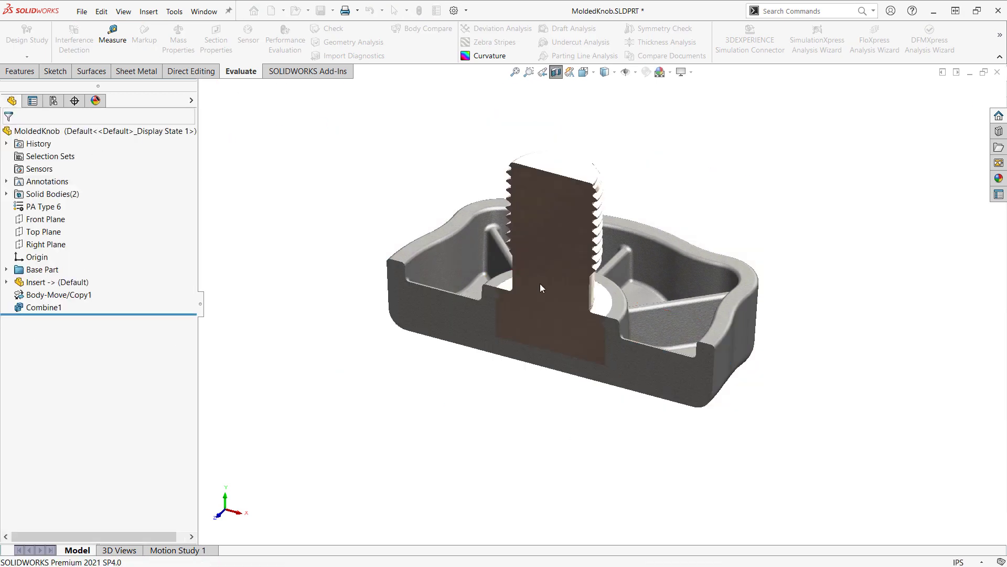
key("ctrl+1")
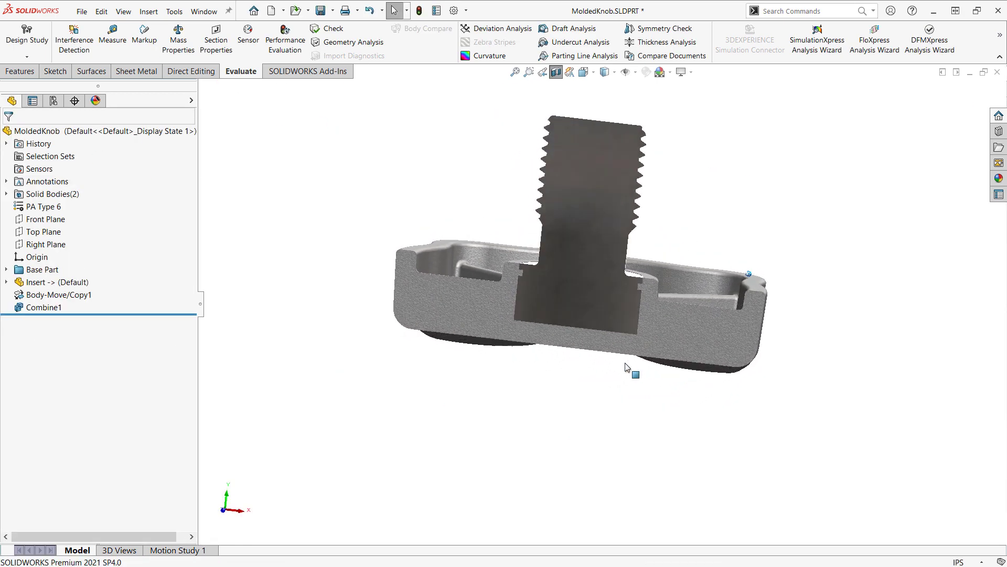
key("ctrl+7")
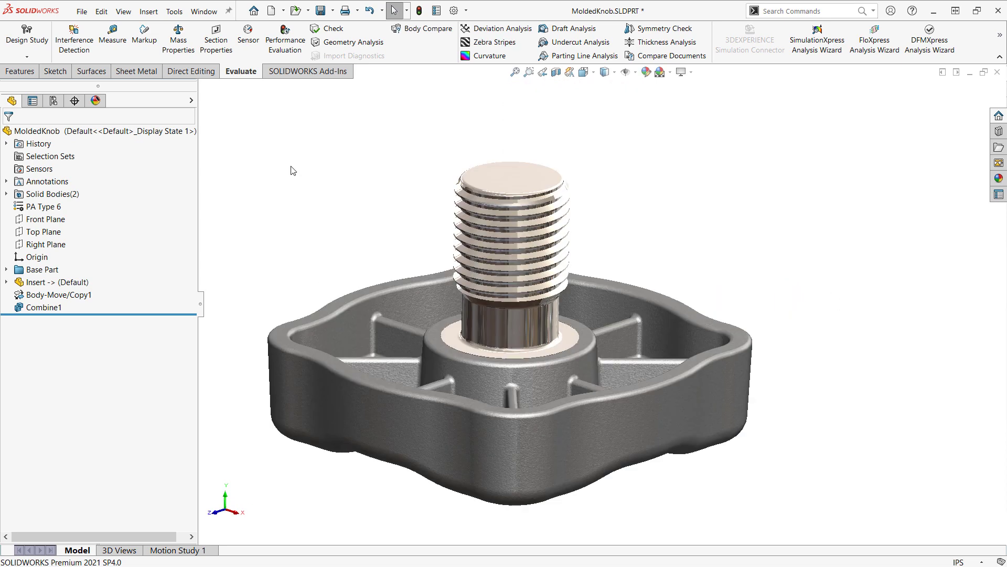
key("ctrl+s")
left_click(40, 283)
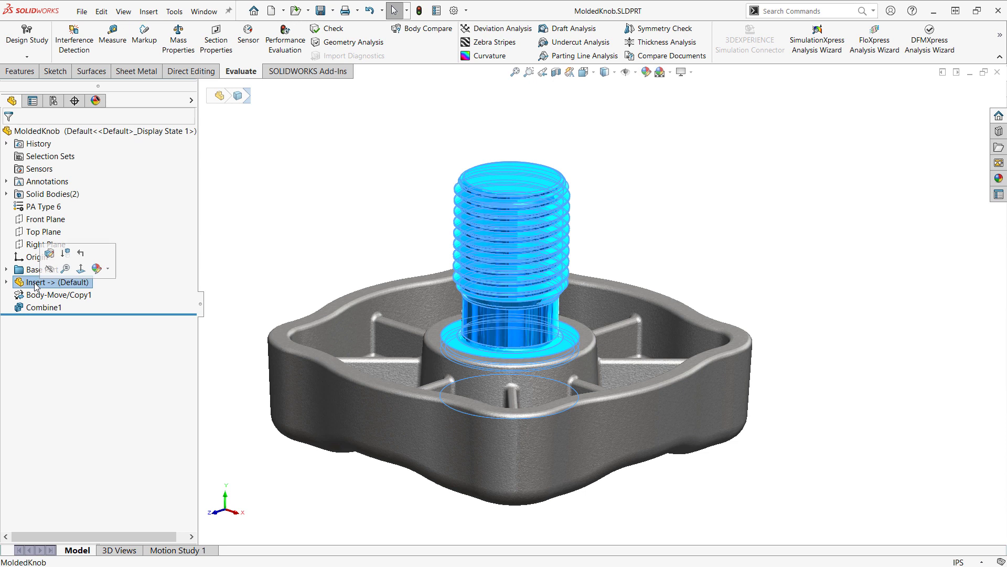
- Edit Insert in context, raise Revolve1's base dimension to .280, and pattern the groove at 0.100in
right_click(36, 286)
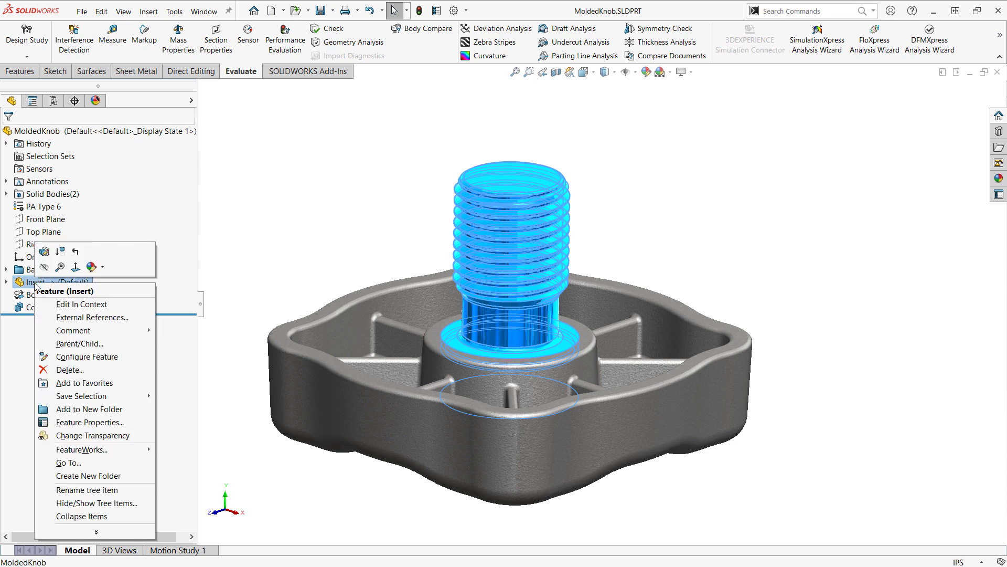
left_click(77, 305)
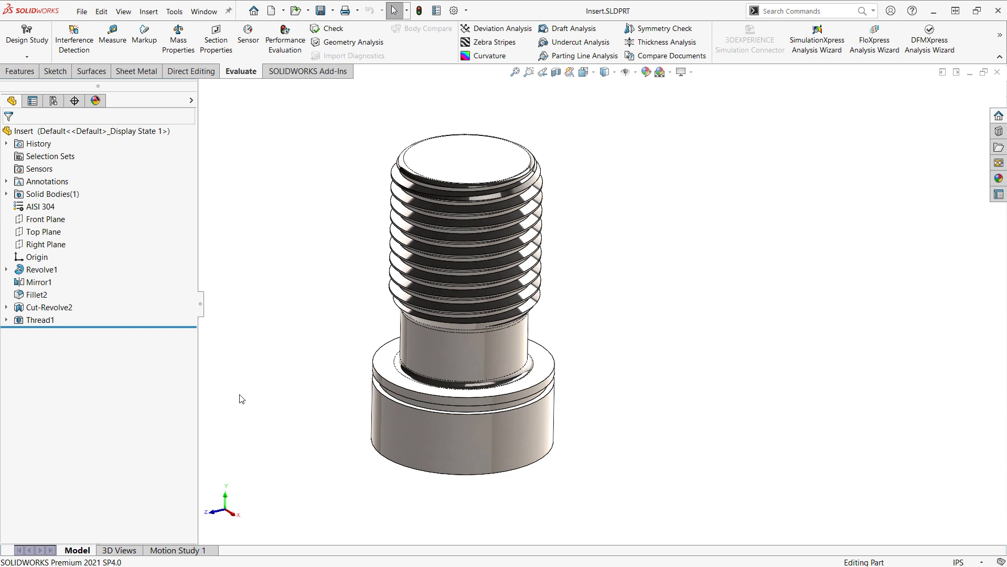
double_click(19, 269)
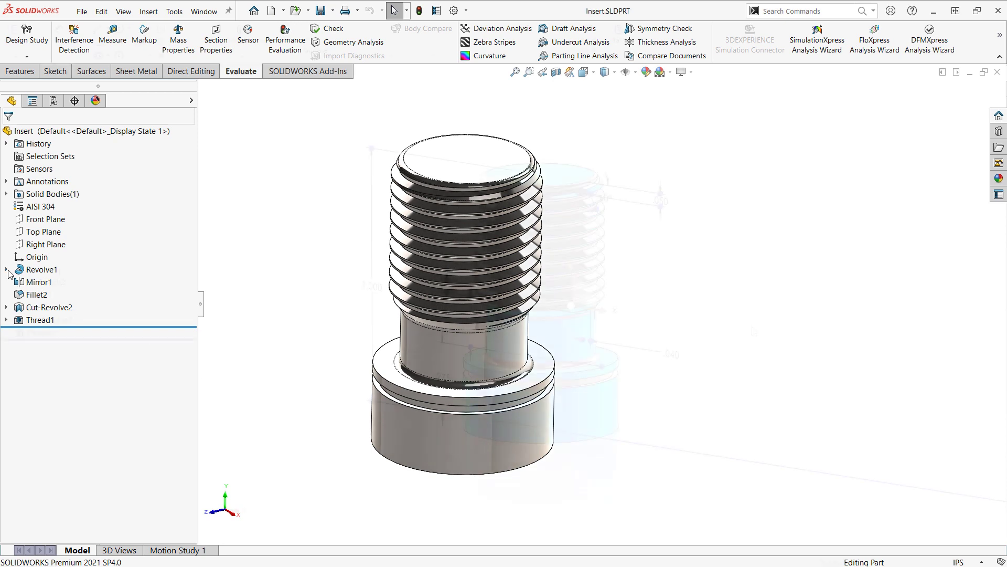
left_click_drag(471, 297, 452, 269)
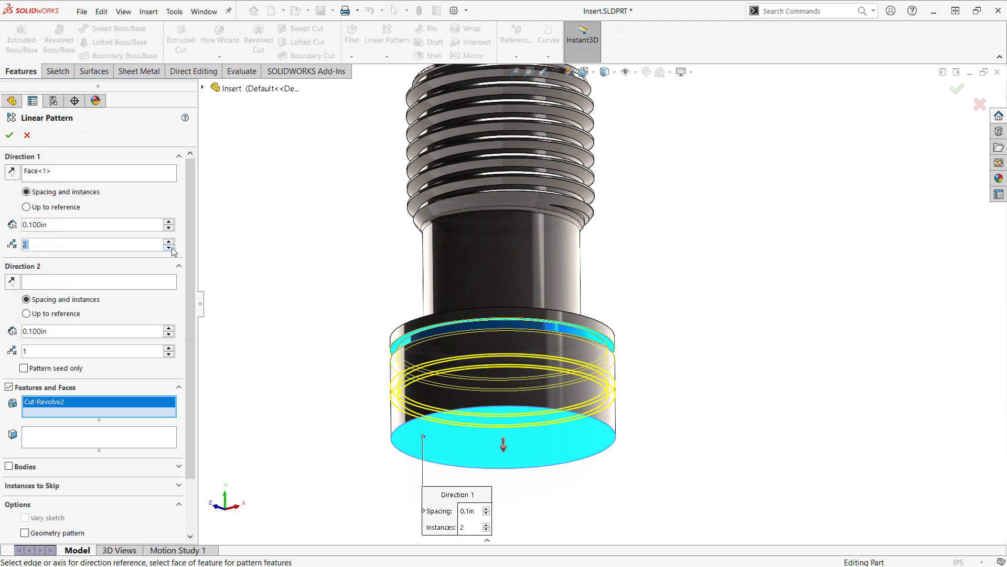
left_click(9, 135)
key("ctrl+7")
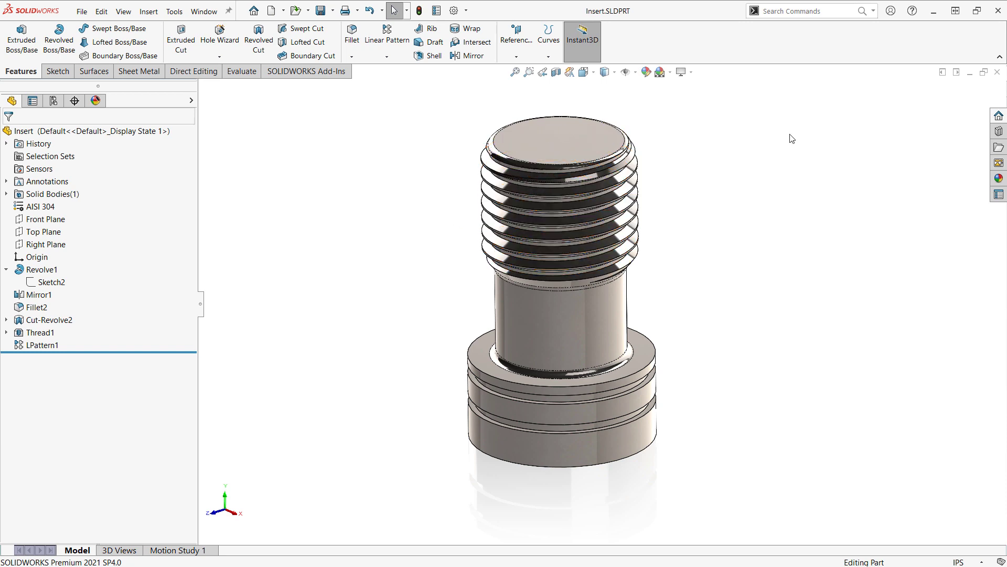
key("ctrl+Tab")
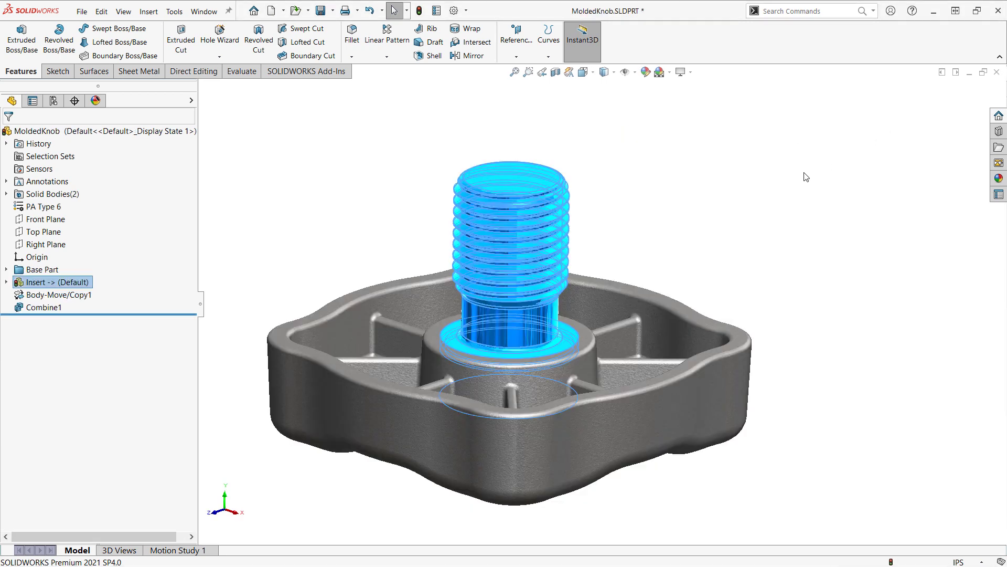
left_click(806, 175)
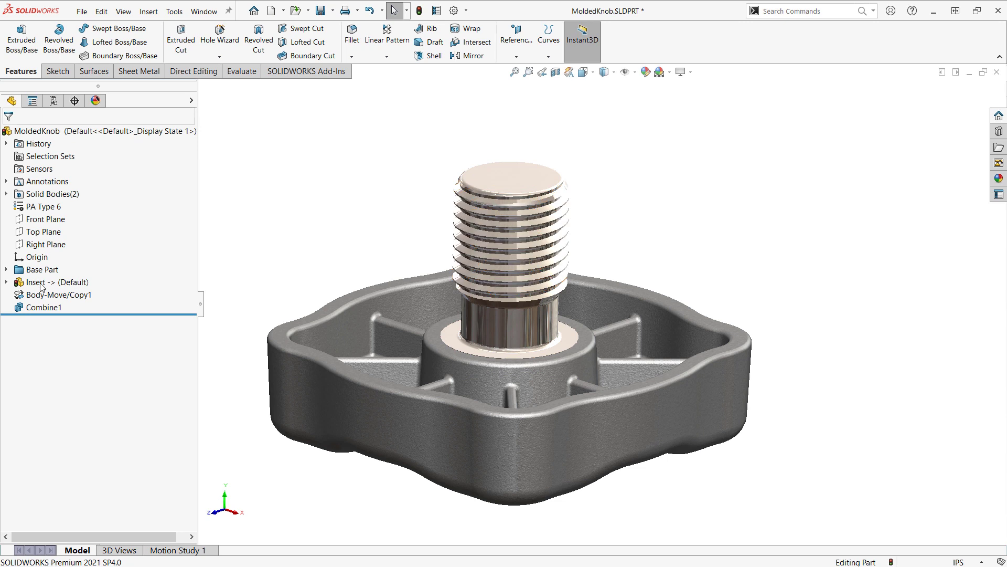
left_click(421, 12)
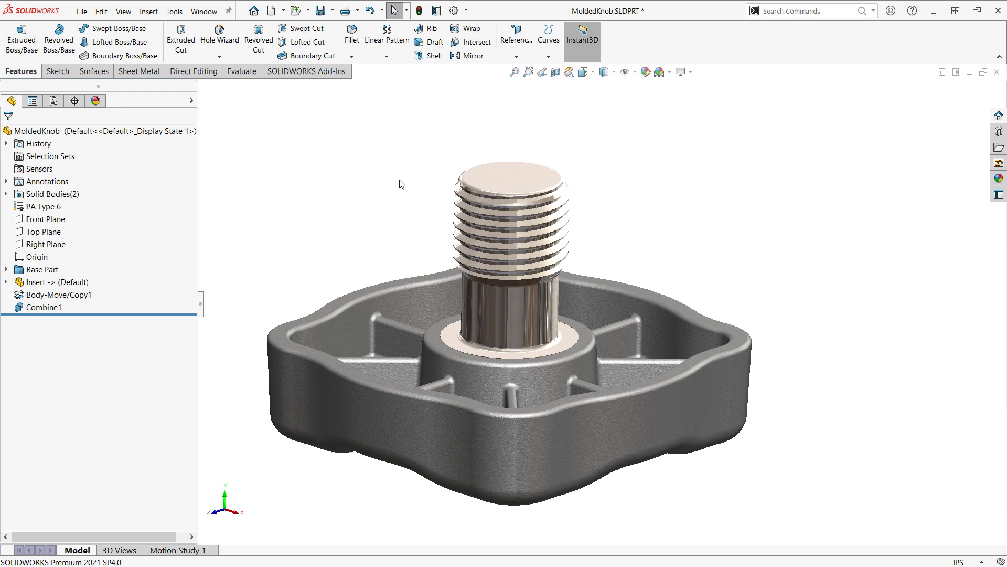
left_click(556, 72)
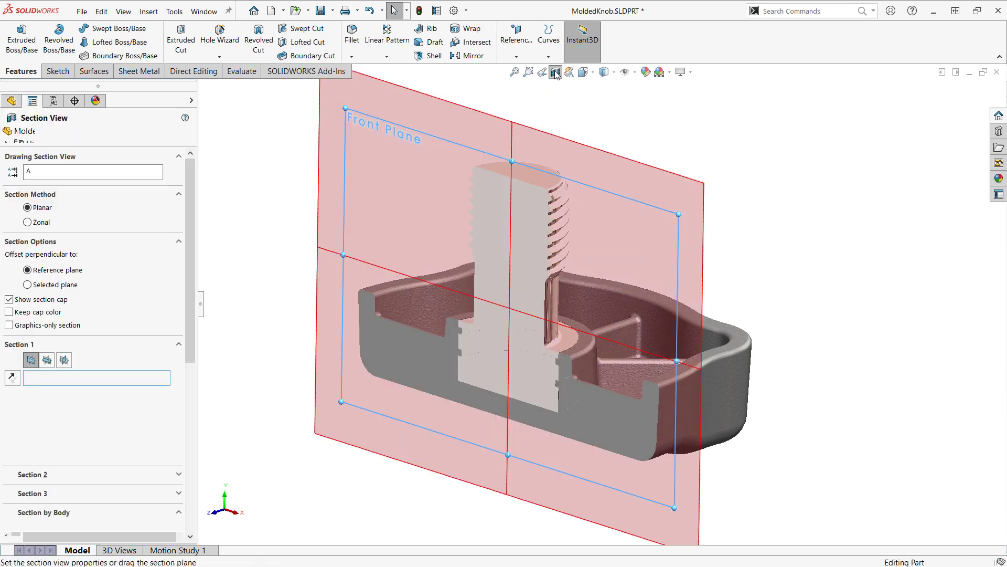
left_click(10, 134)
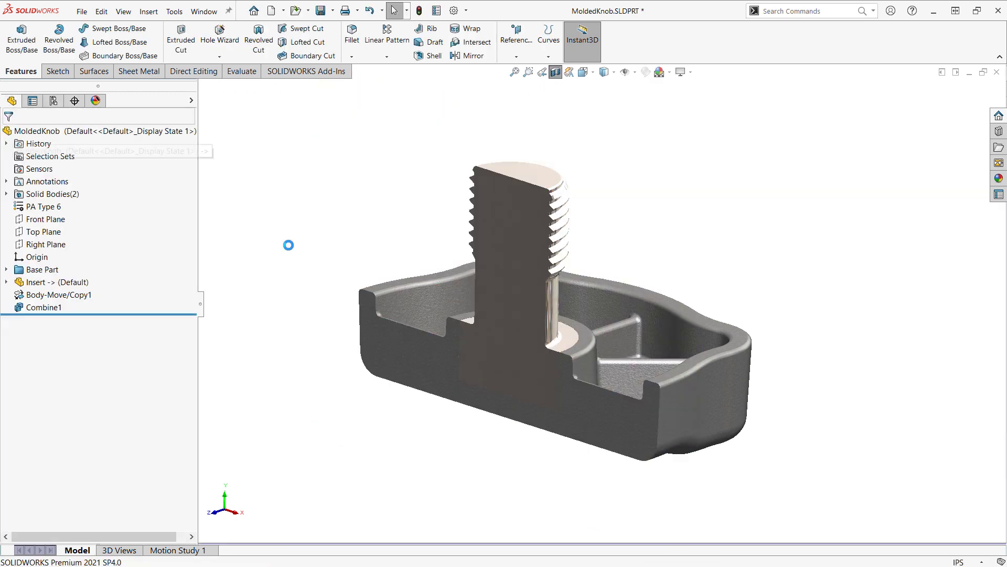
middle_click_drag(289, 245, 563, 328)
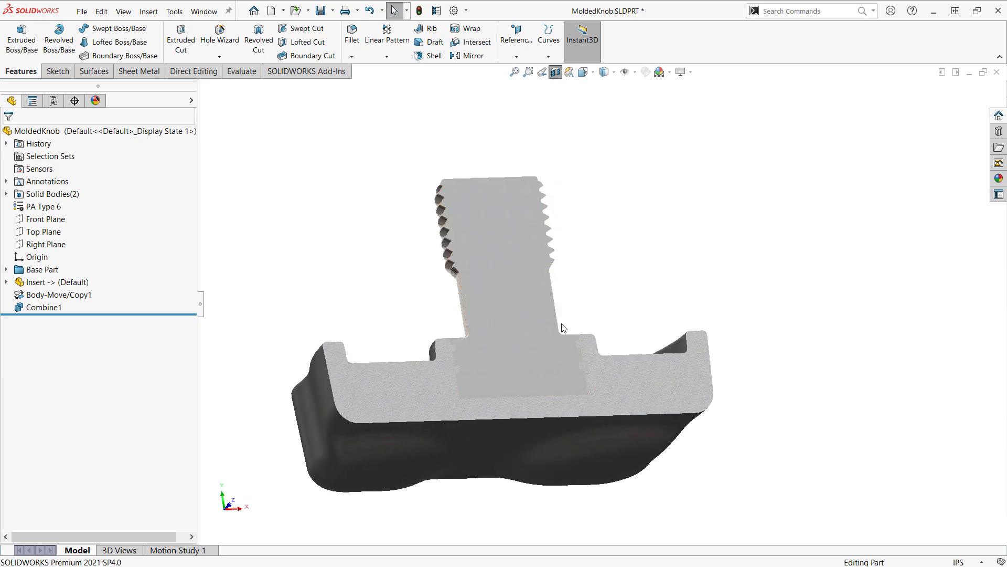
scroll(539, 376, "down", 4)
middle_click_drag(539, 375, 512, 462)
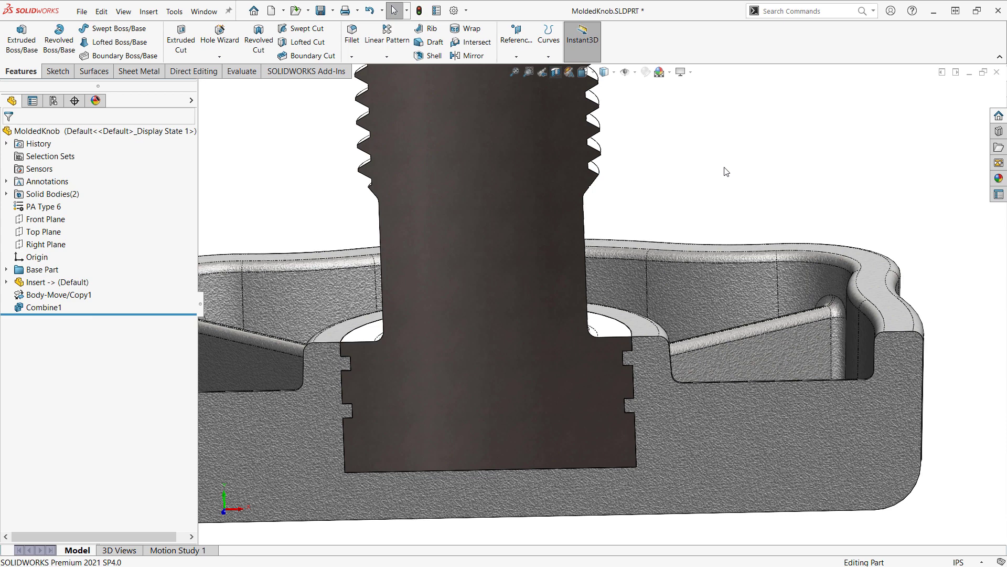
key("z")
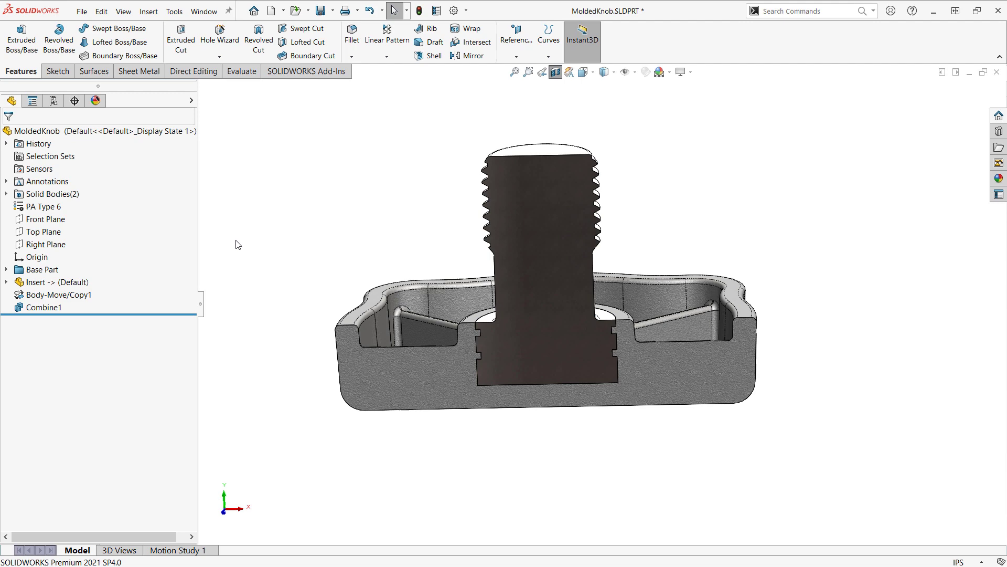
- Break all external references to Insert.SLDPRT, keeping the original features as editable Insert Features1
right_click(35, 286)
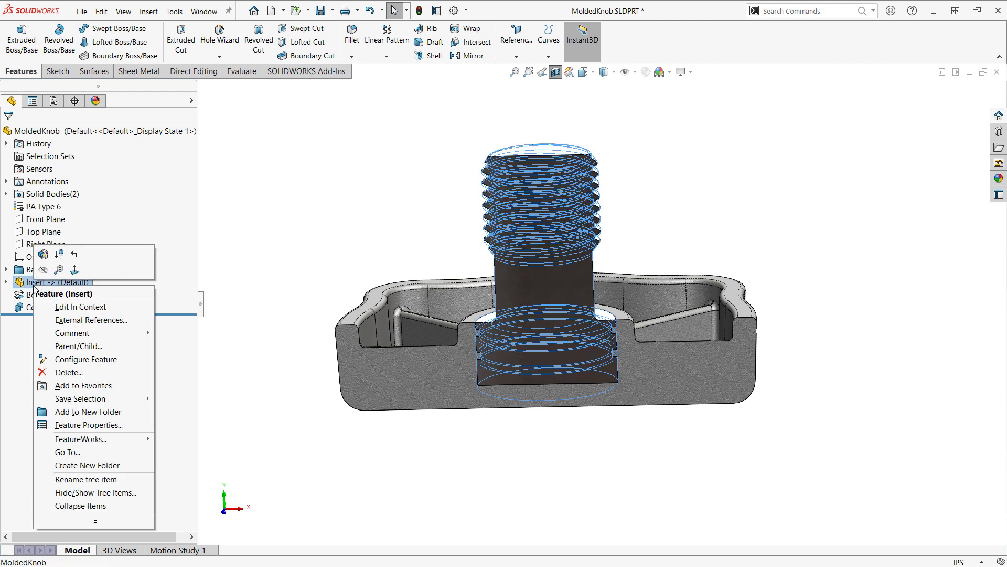
left_click(77, 324)
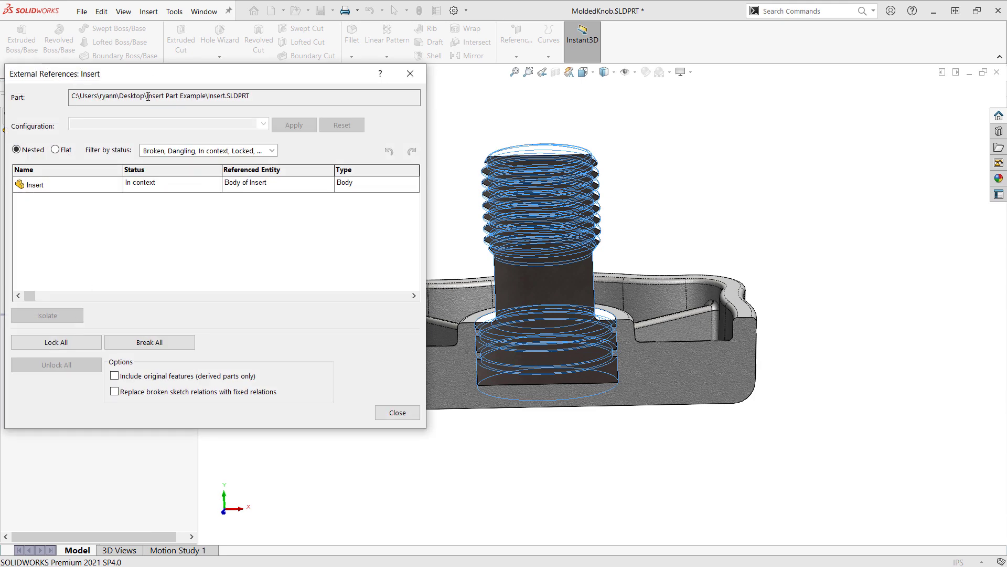
left_click_drag(151, 81, 204, 61)
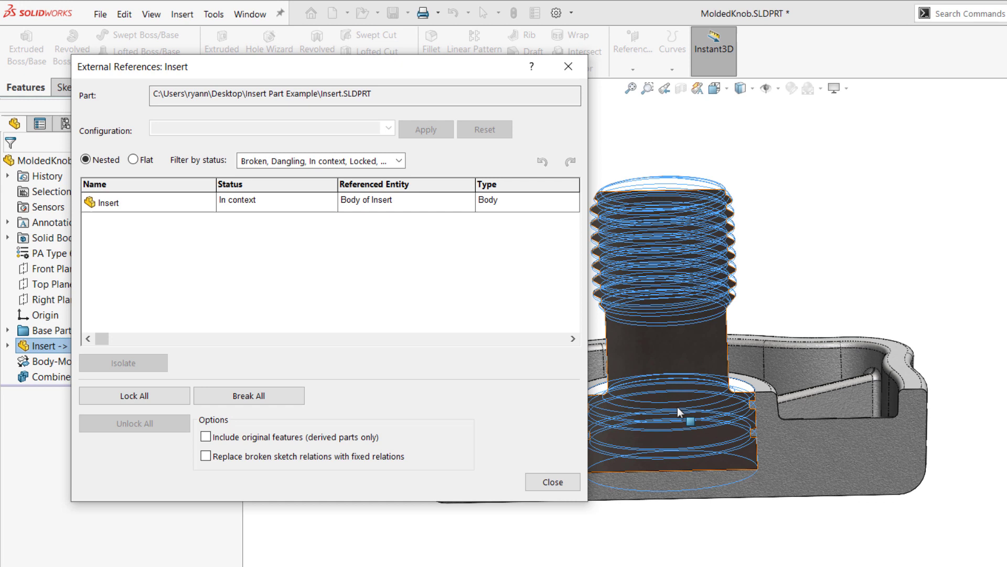
left_click(207, 437)
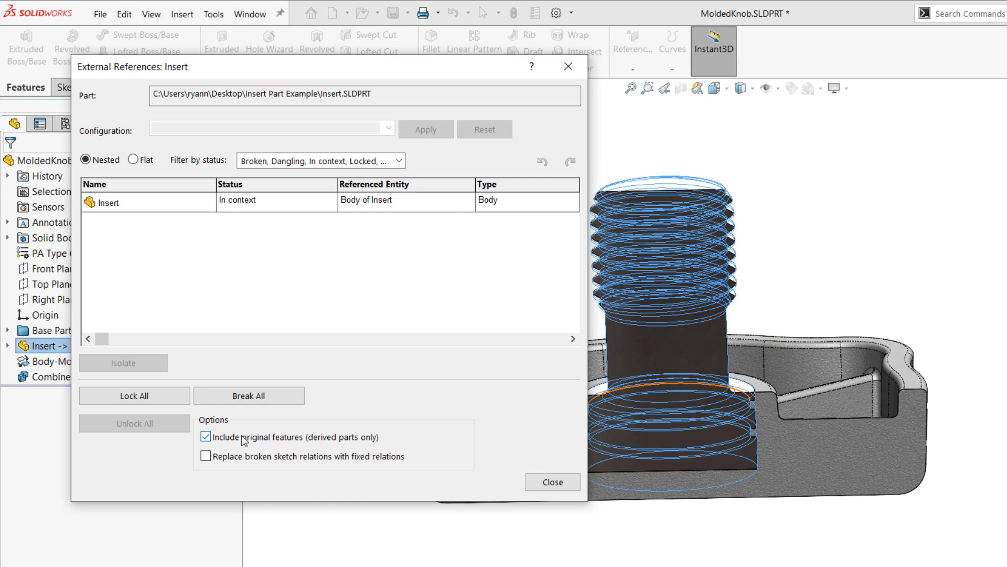
left_click(261, 397)
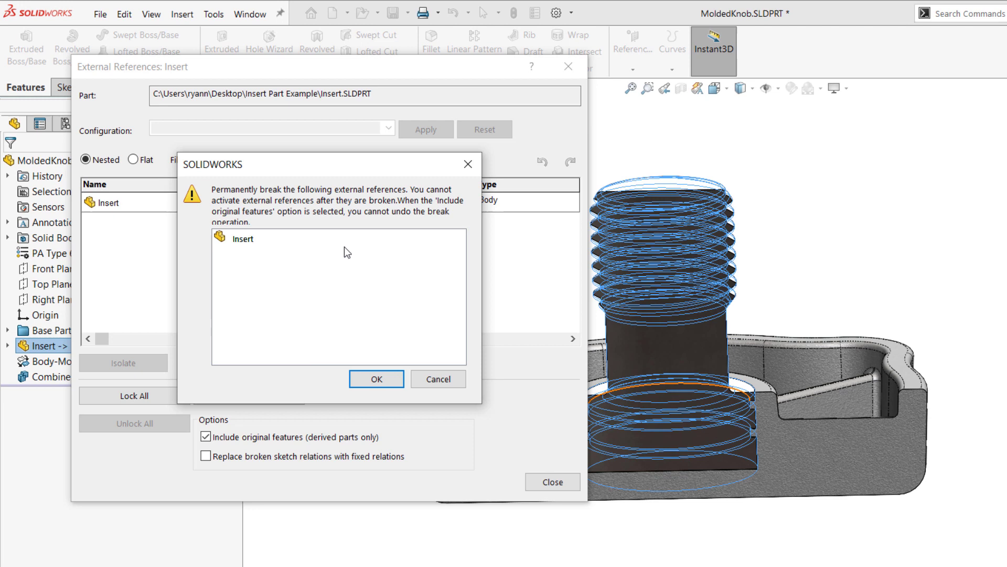
left_click(391, 383)
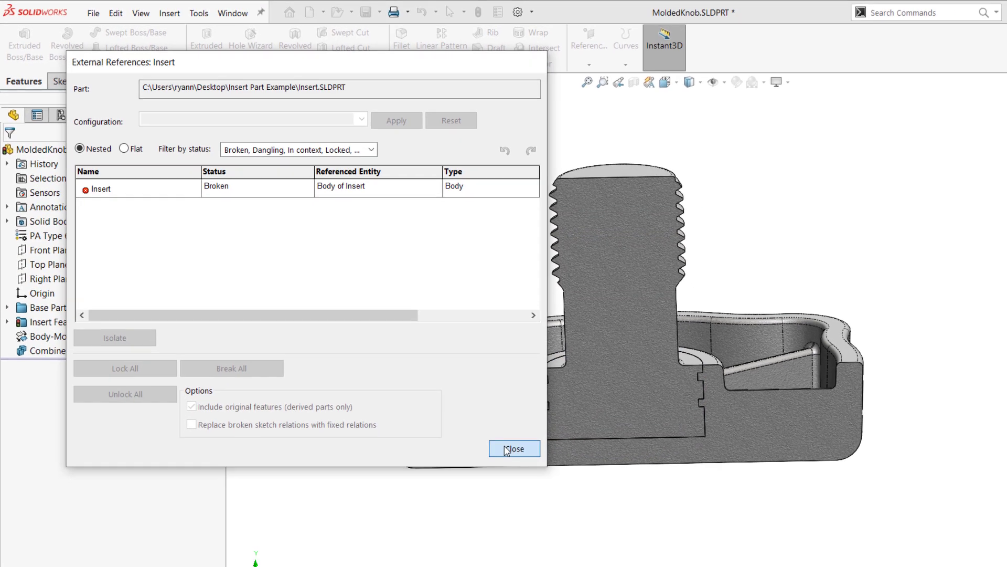
left_click(545, 481)
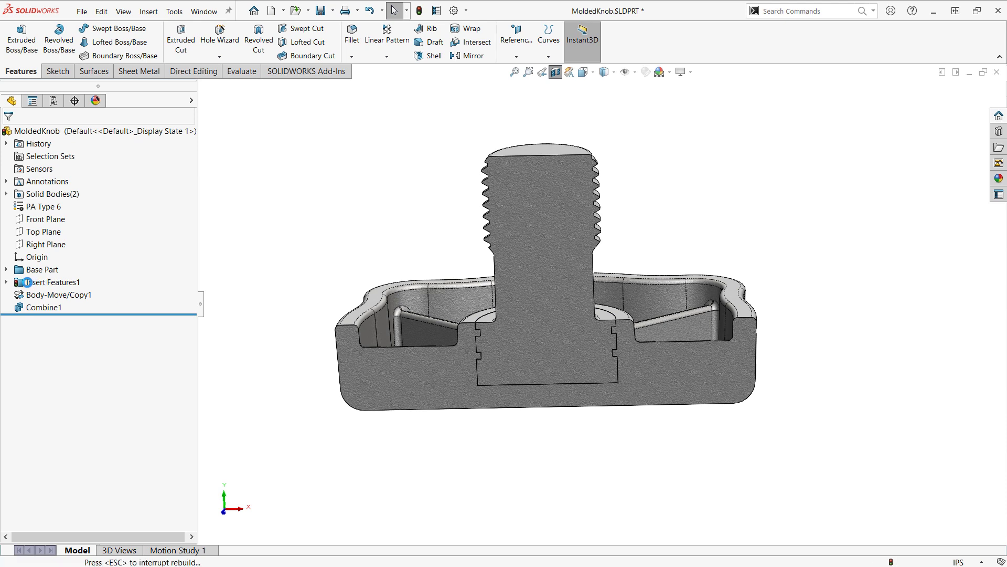
- Review the Insert Features1 list, from Revolve1 through Thread1 and LPattern1 to Combine1
left_click(7, 282)
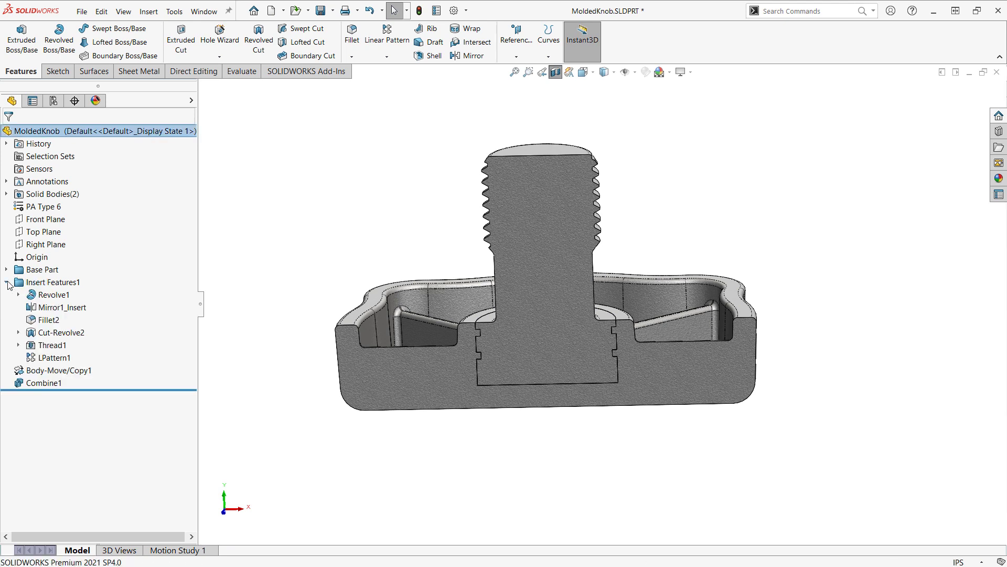
left_click(55, 297)
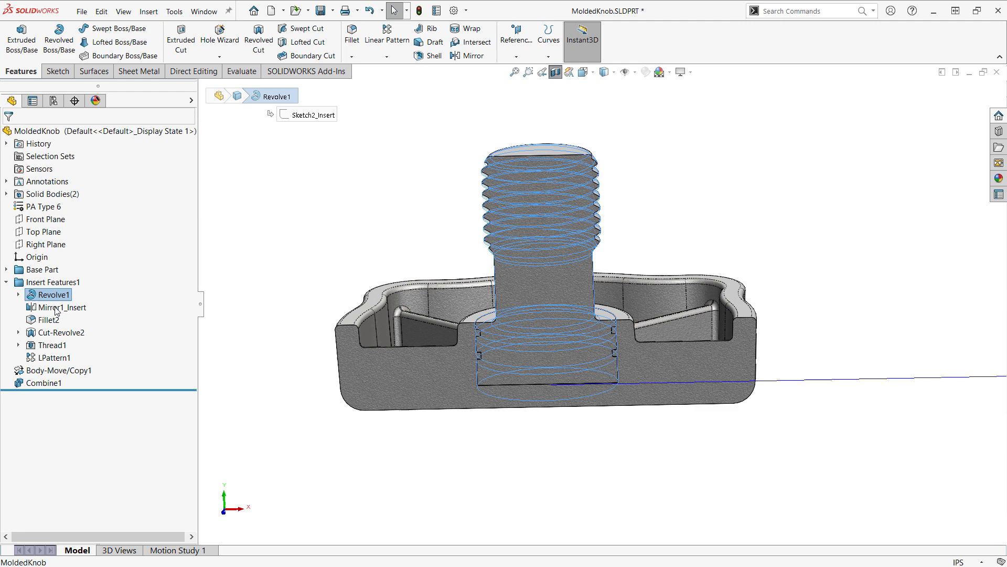
left_click(57, 308)
left_click(52, 320)
left_click(51, 333)
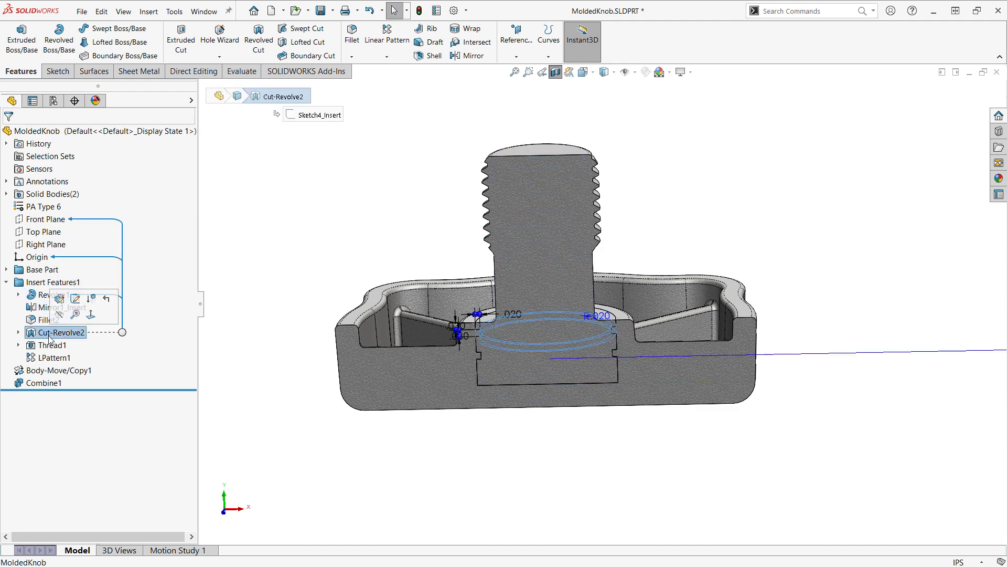
left_click(51, 345)
left_click(52, 358)
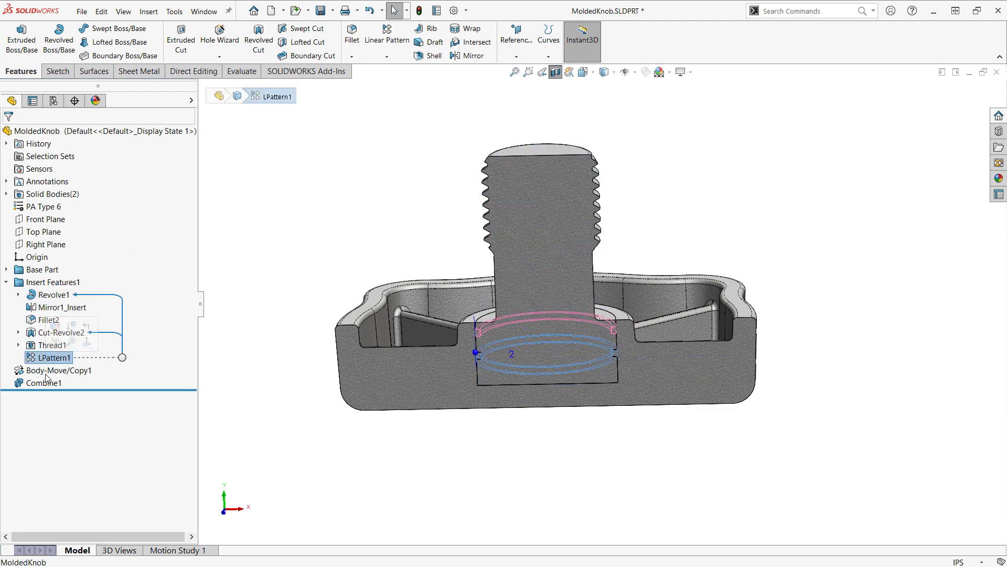
left_click(53, 370)
left_click(44, 383)
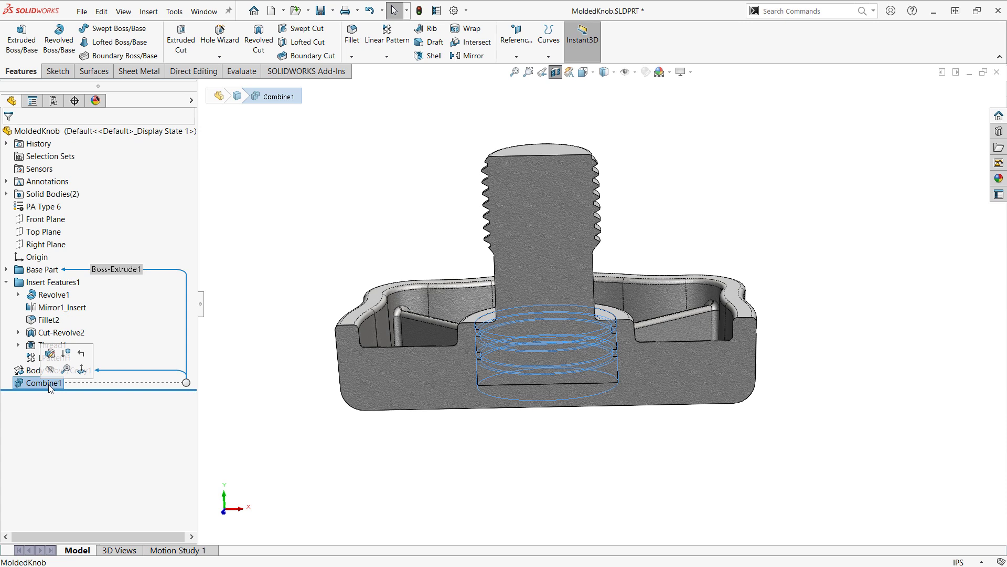
left_click(355, 240)
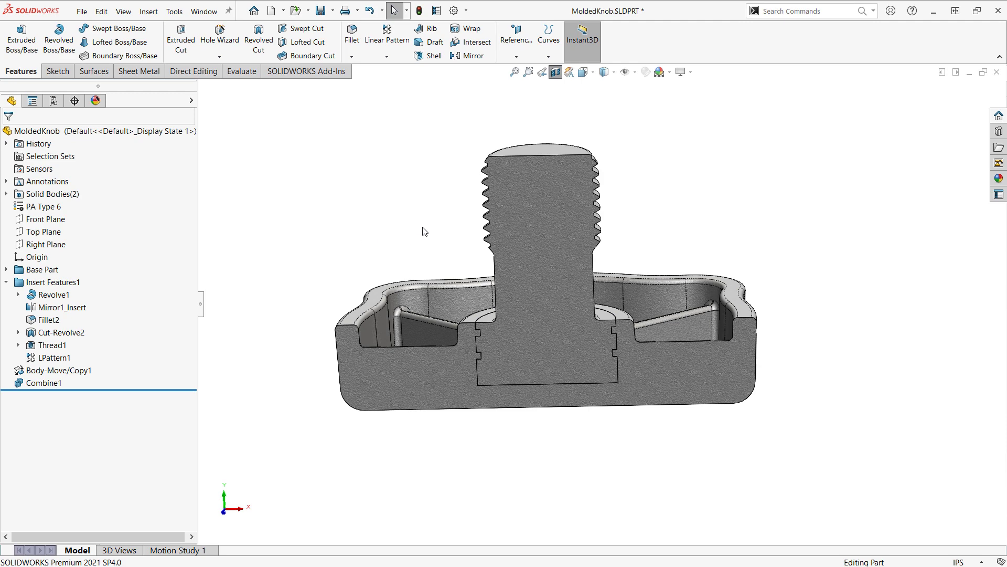
middle_click_drag(423, 229, 427, 255)
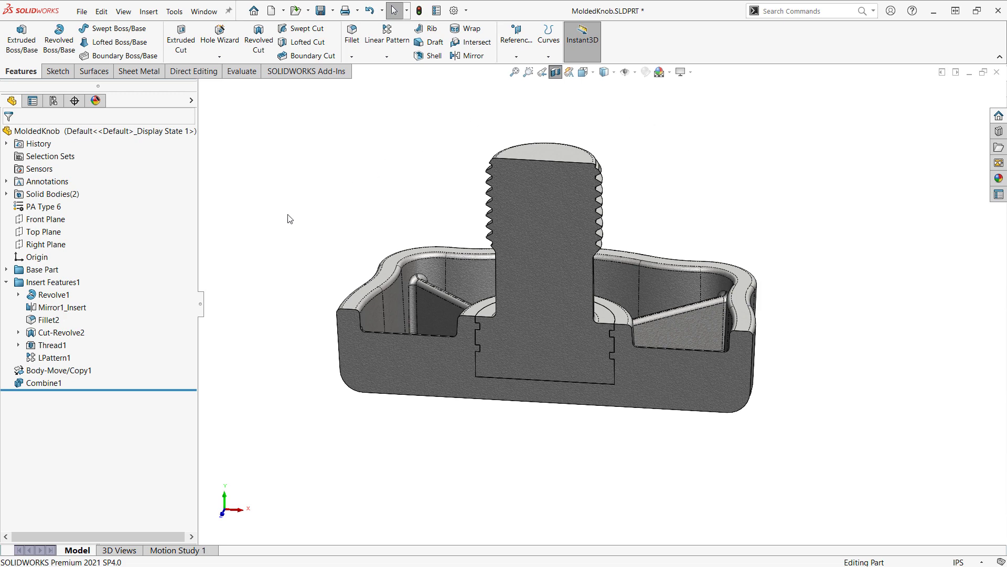
- Change Sketch2_Insert's base radius from 0.300 to 0.250 in and rebuild the part
left_click(18, 294)
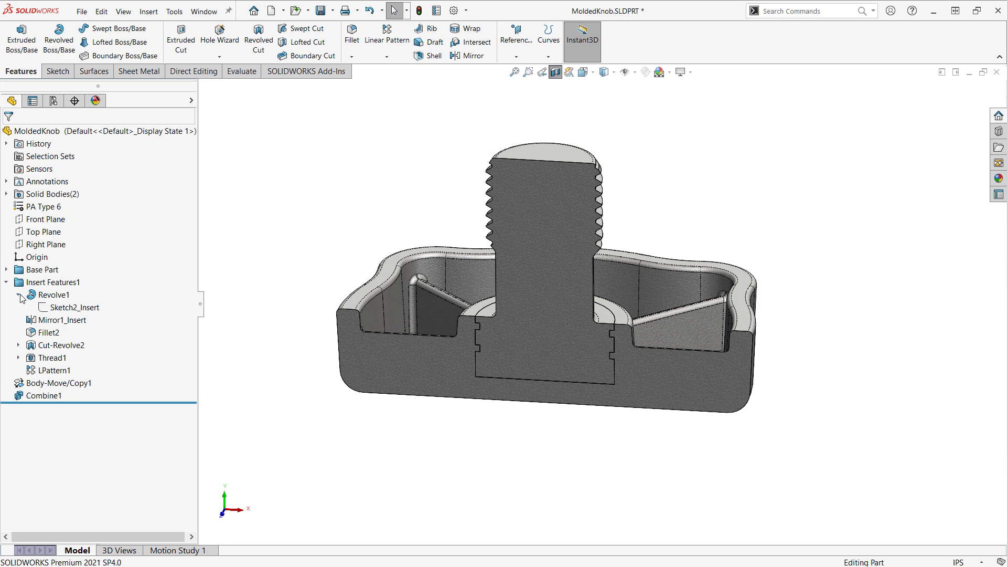
double_click(59, 306)
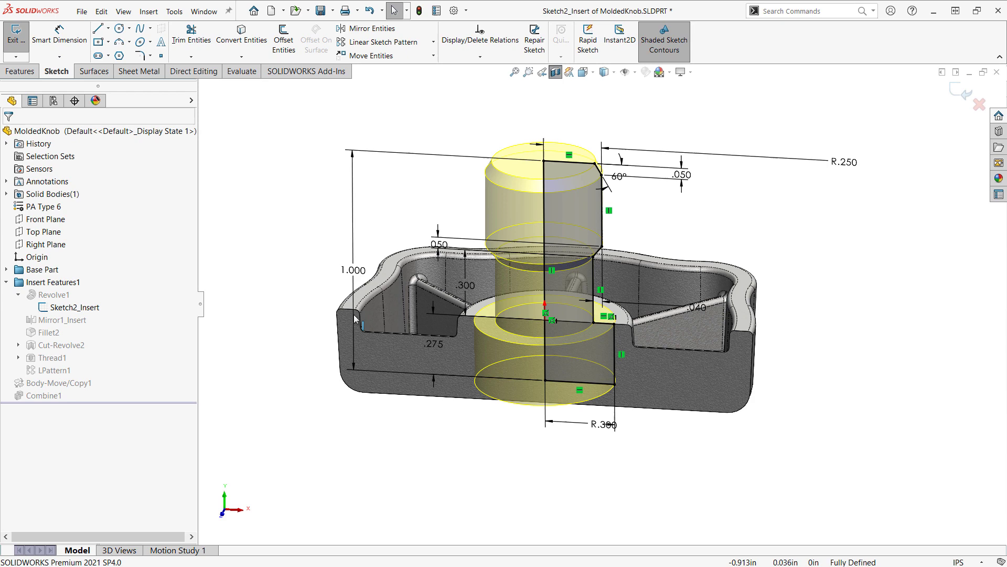
double_click(595, 424)
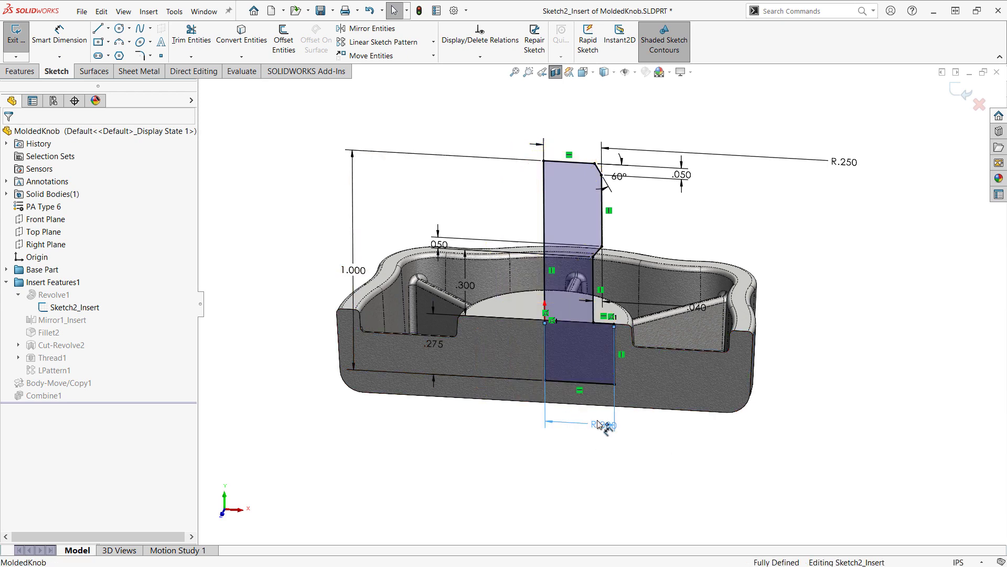
key("Return")
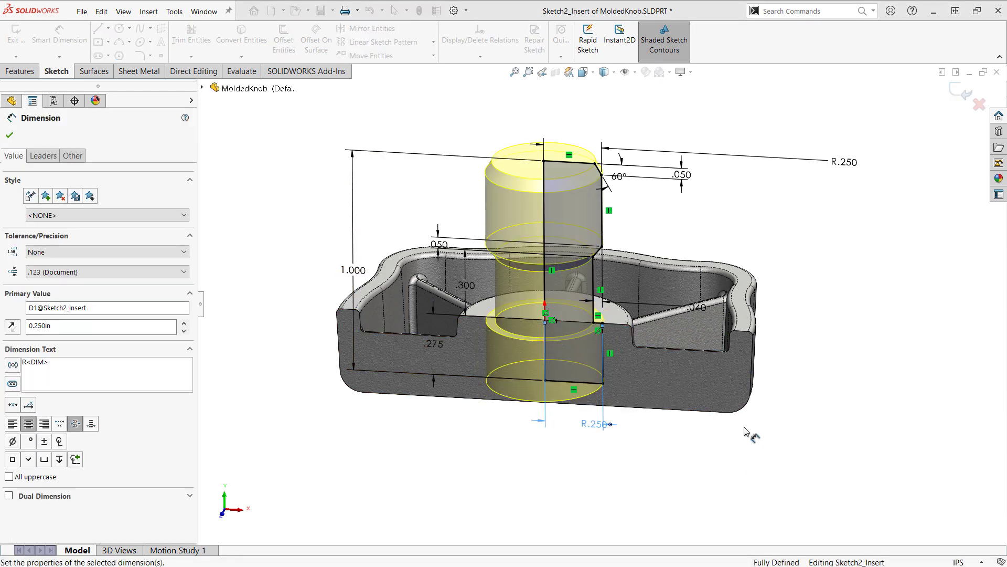
key("ctrl+b")
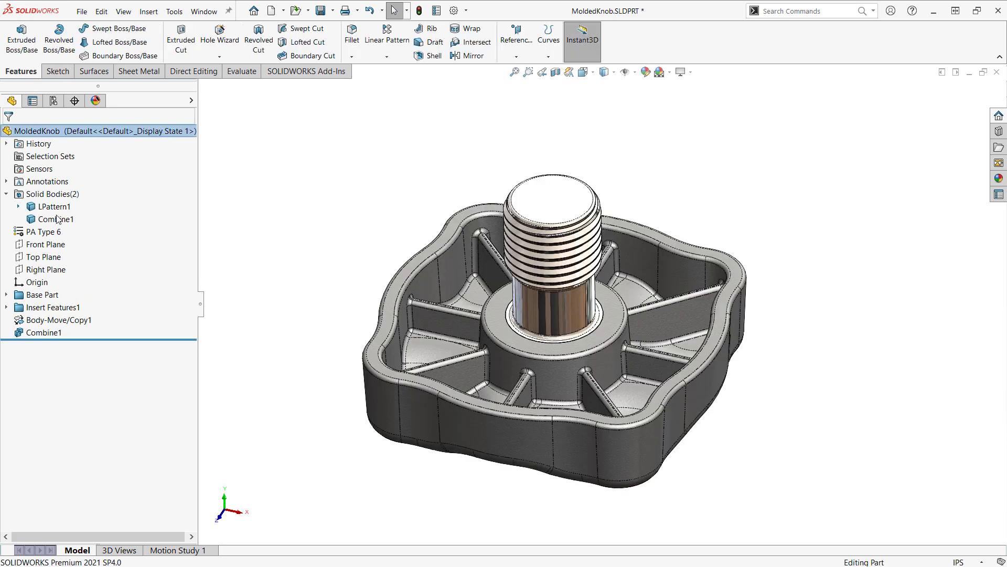
- Make the LPattern1 insert body Plain Carbon Steel and review the 0.07 lb mass properties
right_click(41, 207)
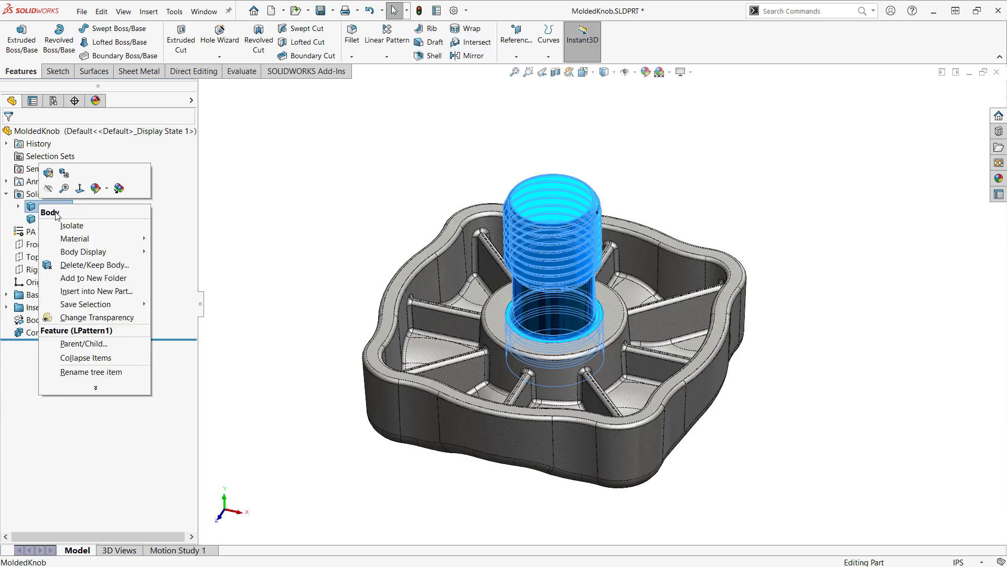
mouse_move(81, 238)
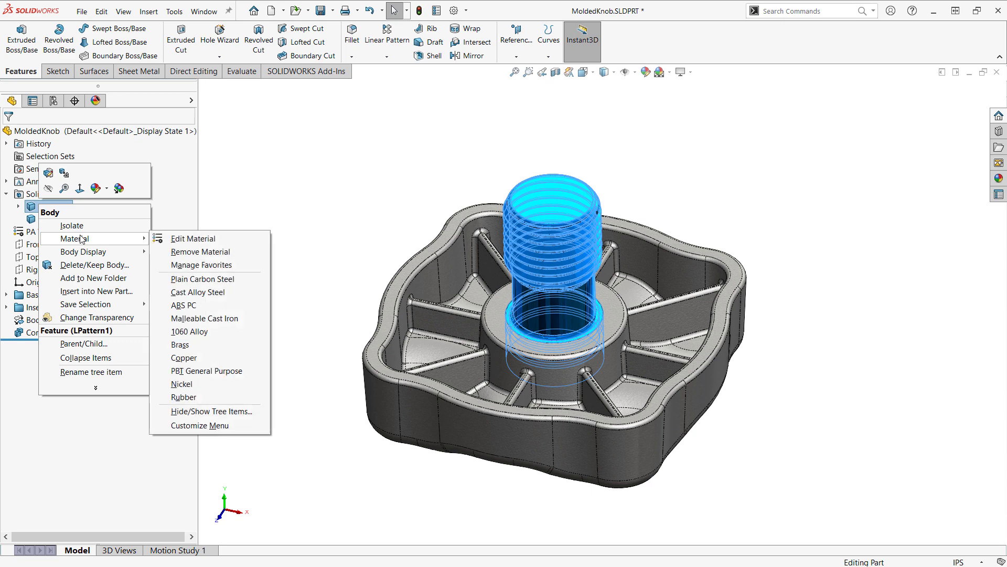
left_click(224, 286)
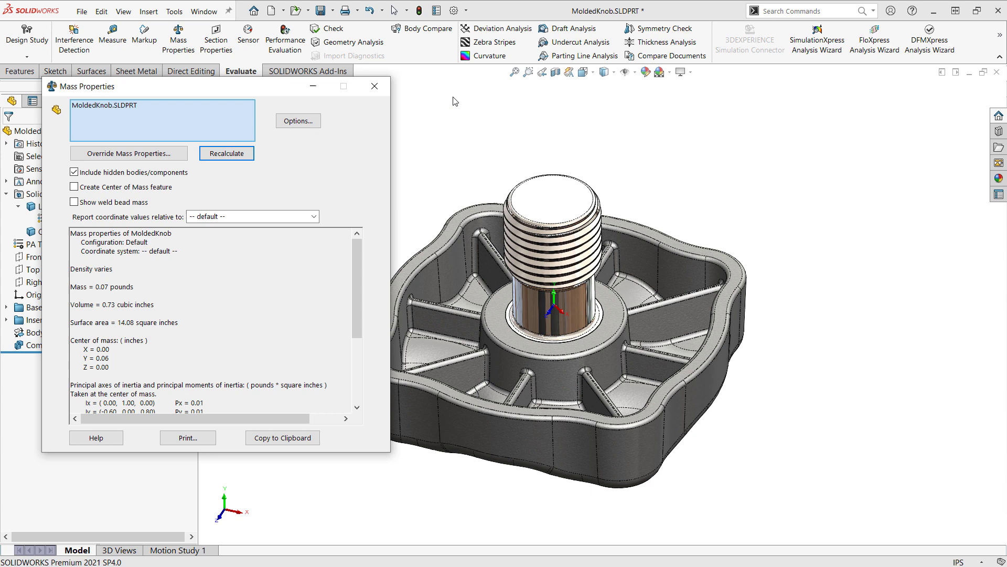
mouse_move(239, 90)
left_mouse_down()
mouse_move(310, 90)
mouse_move(245, 93)
left_mouse_up()
left_click(380, 88)
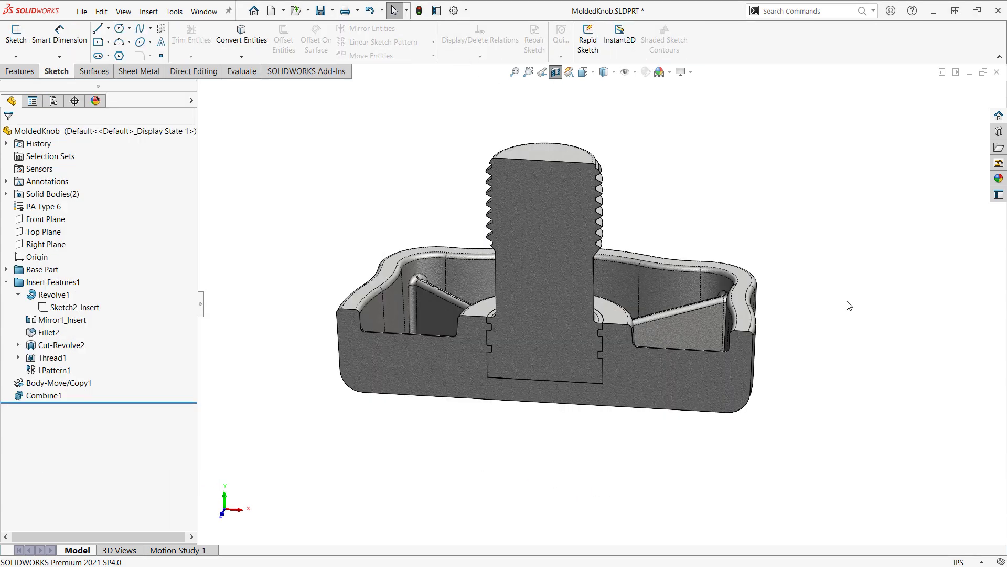
- Collapse Insert Features1 and save the MoldedKnob part with Ctrl+S
left_click(6, 283)
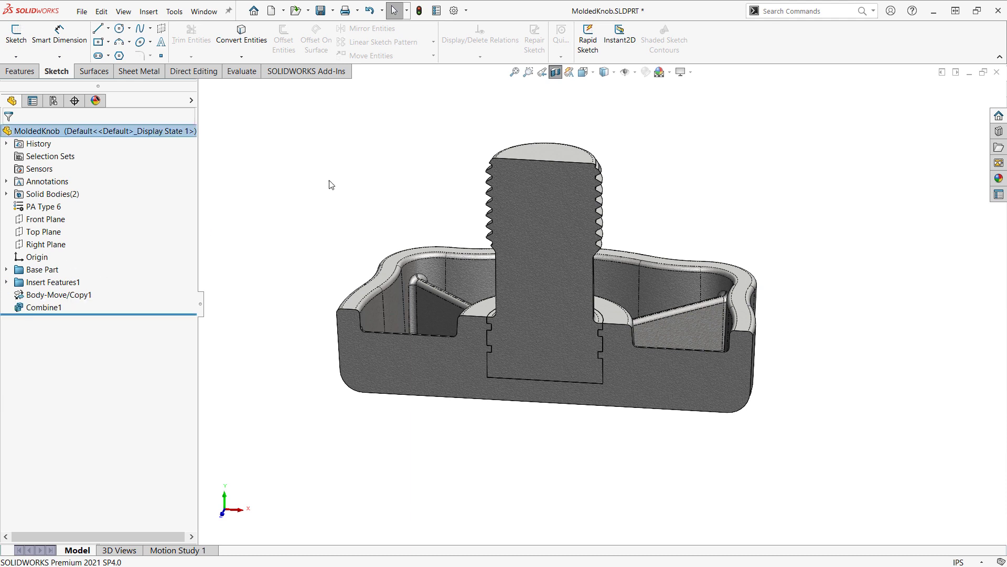
key("ctrl+s")
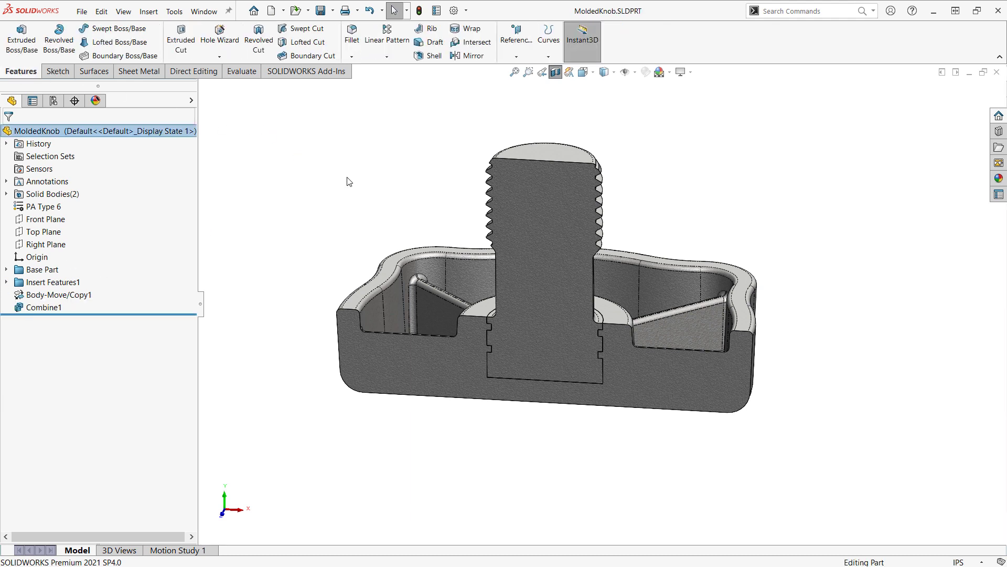